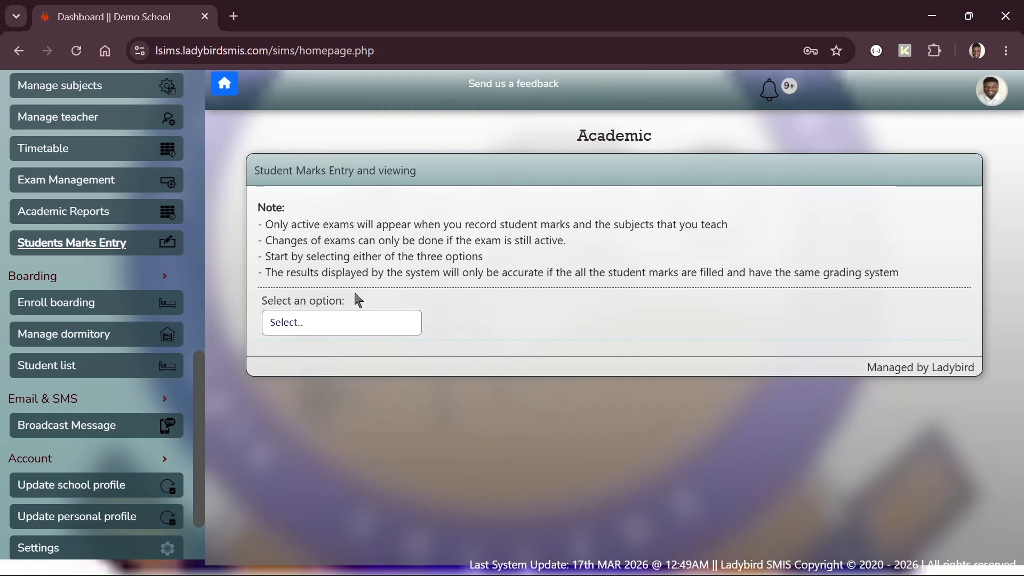
Choose to record student marks for the OPENNER EXAM.
{"action": "left_click", "coordinate": [328, 326]}
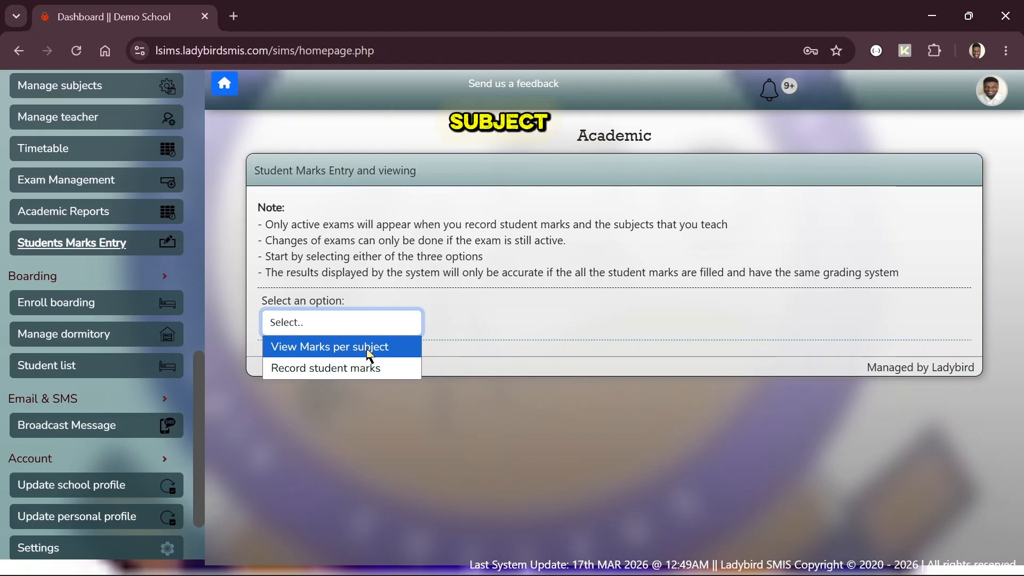
{"action": "left_click", "coordinate": [324, 369]}
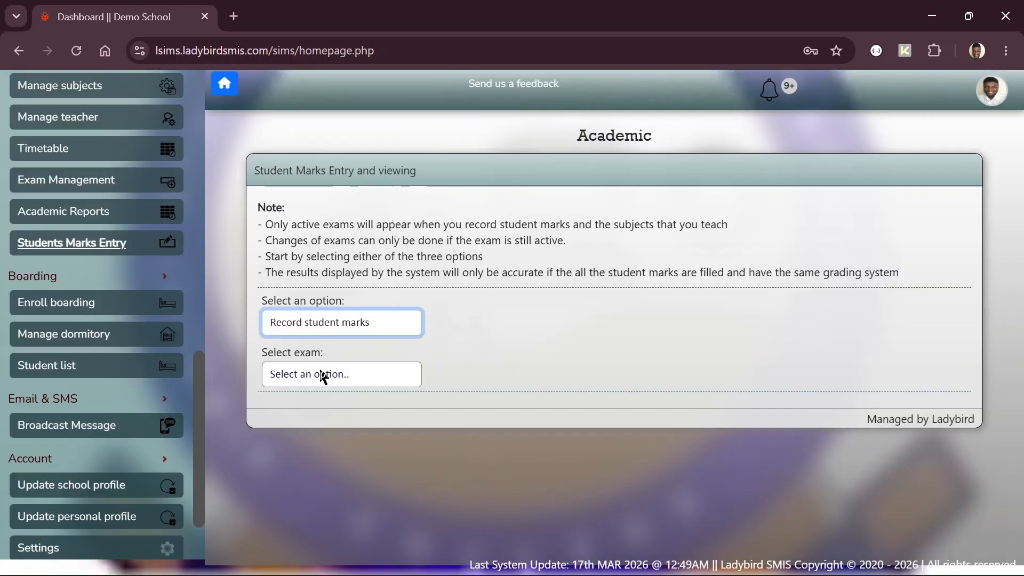
{"action": "left_click", "coordinate": [324, 374]}
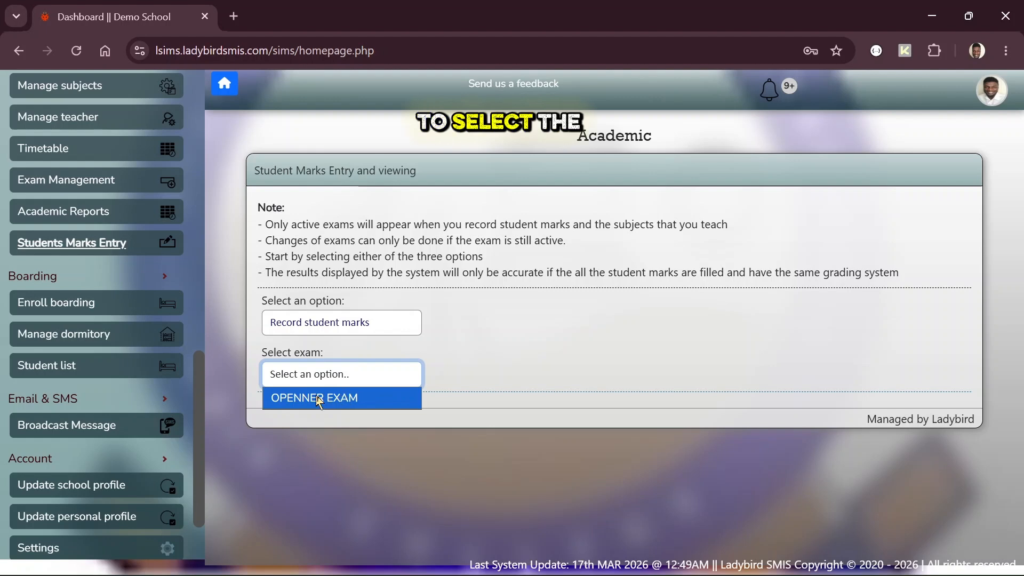
{"action": "left_click", "coordinate": [319, 399]}
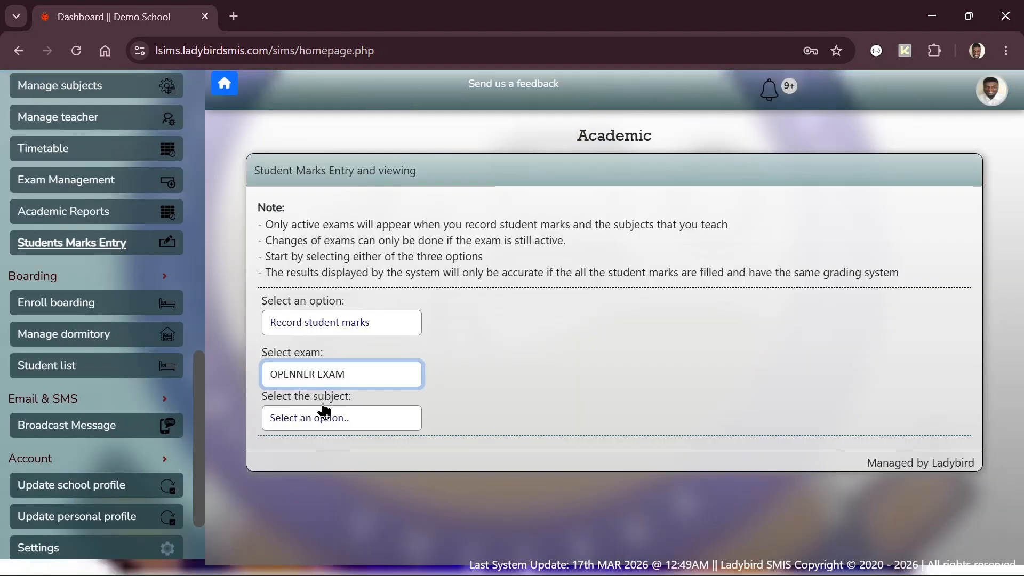
Set the subject to ENGLISH and the class to record marks for to Grade 6.
{"action": "left_click", "coordinate": [347, 421]}
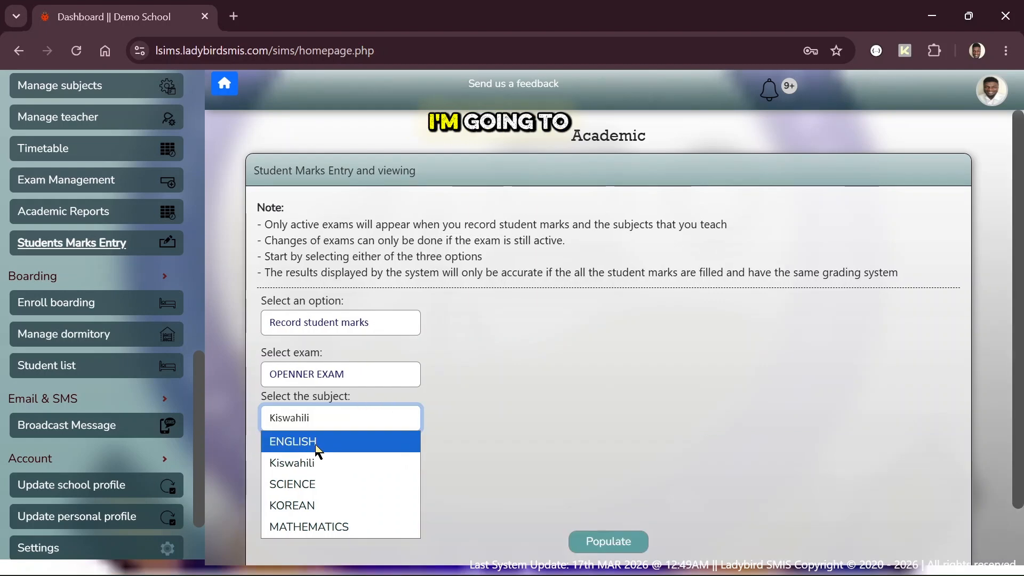
{"action": "left_click", "coordinate": [319, 447]}
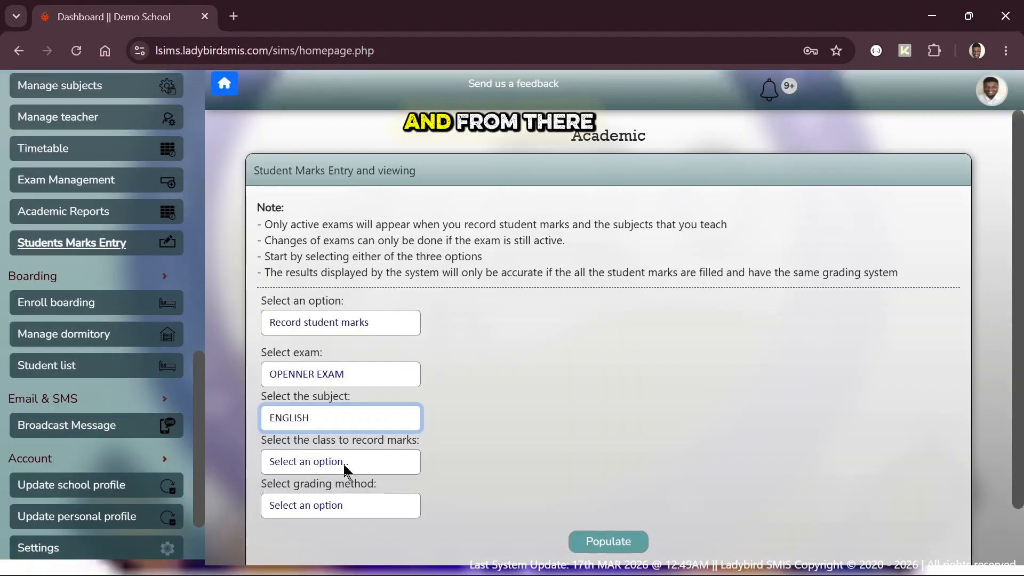
{"action": "left_click", "coordinate": [343, 471]}
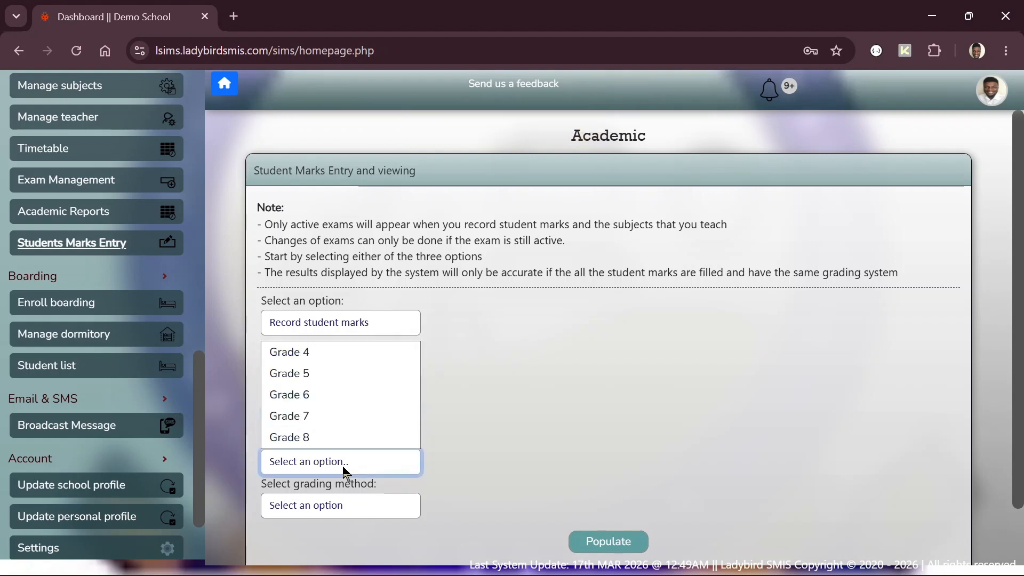
{"action": "left_click", "coordinate": [327, 397]}
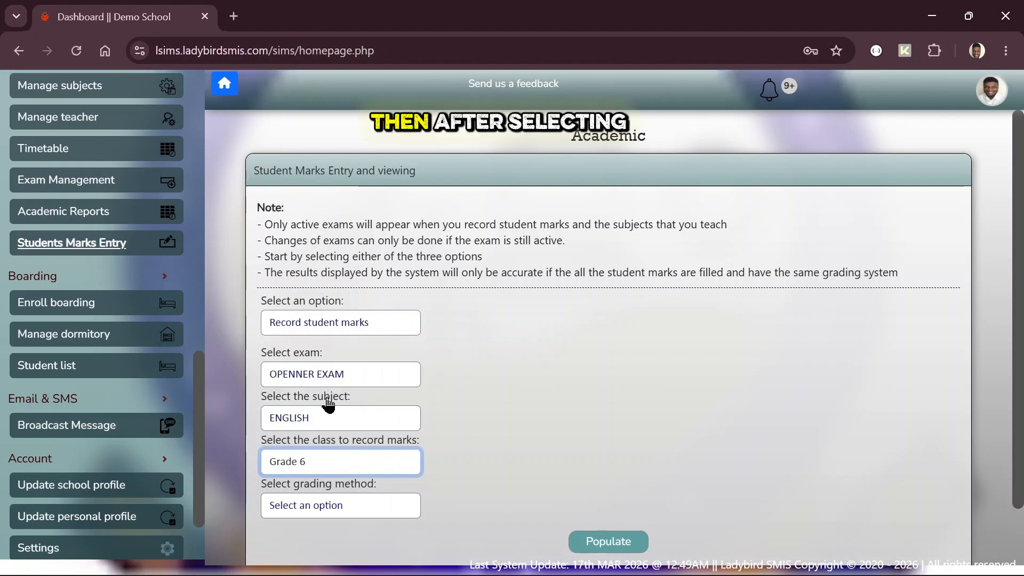
Set the grading method to 8-4-4 and populate the marks entry list.
{"action": "left_click", "coordinate": [329, 508]}
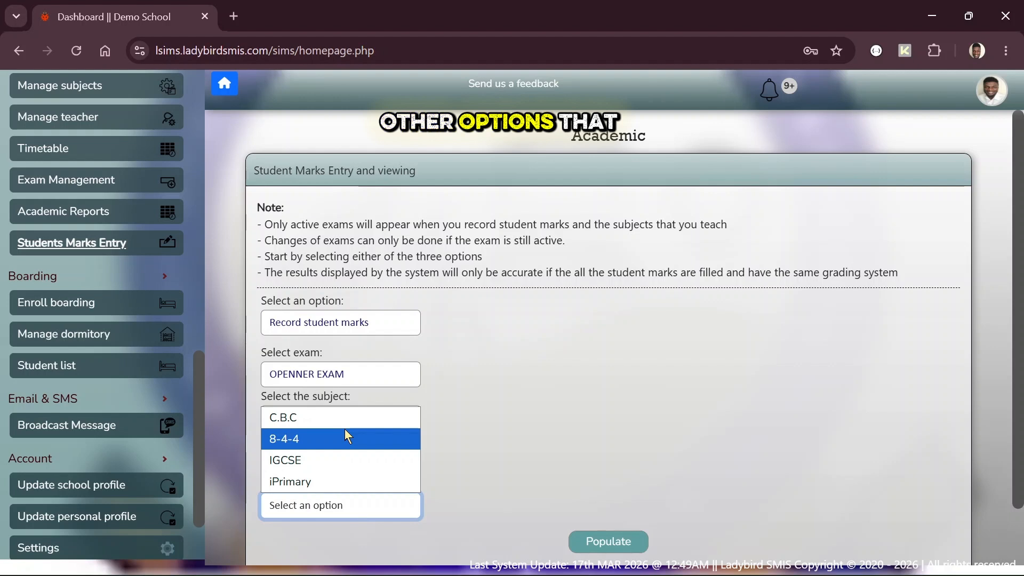
{"action": "left_click", "coordinate": [308, 447]}
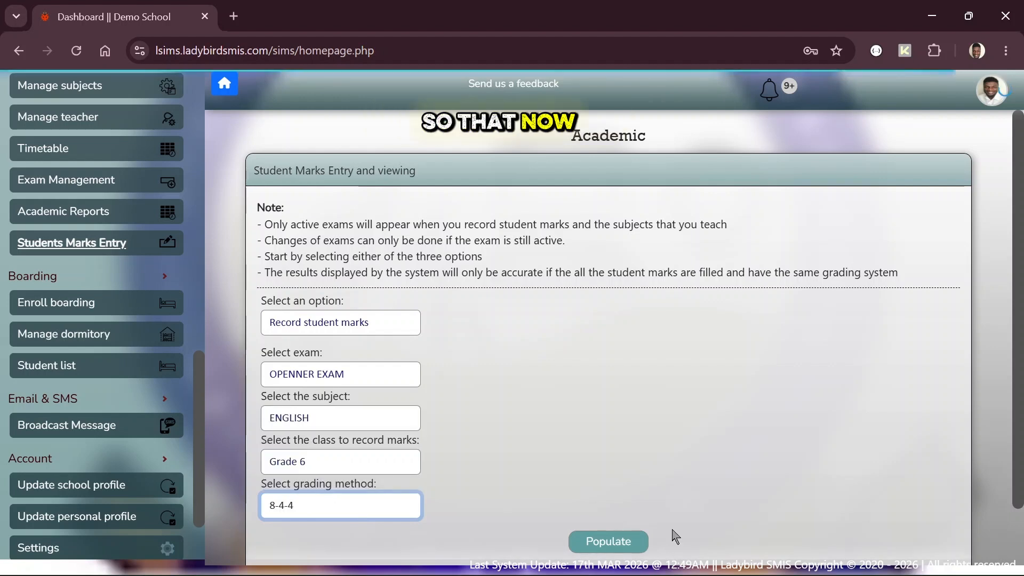
{"action": "scroll", "coordinate": [591, 457], "scroll_direction": "down", "scroll_amount": 1}
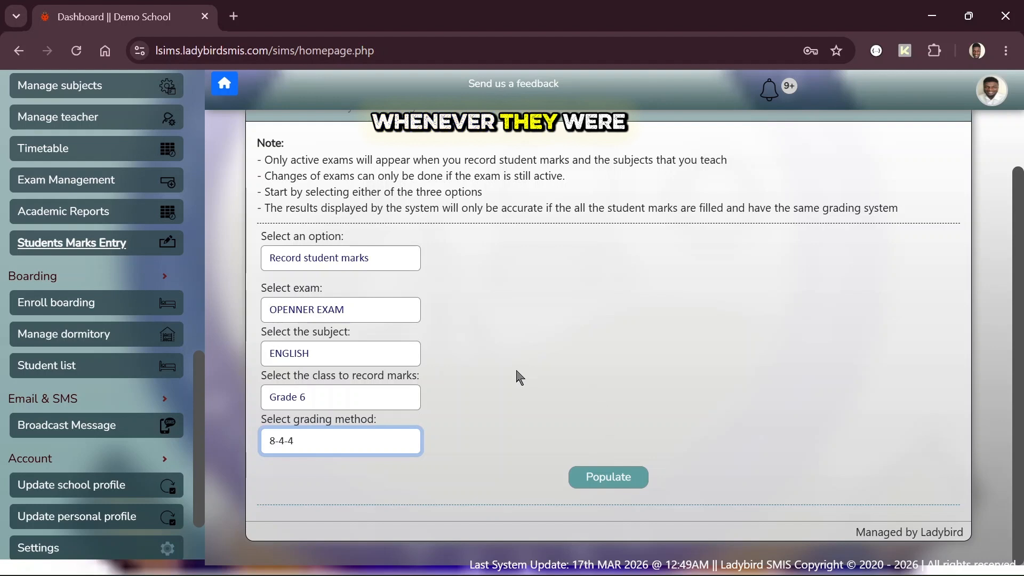
{"action": "left_click", "coordinate": [612, 478]}
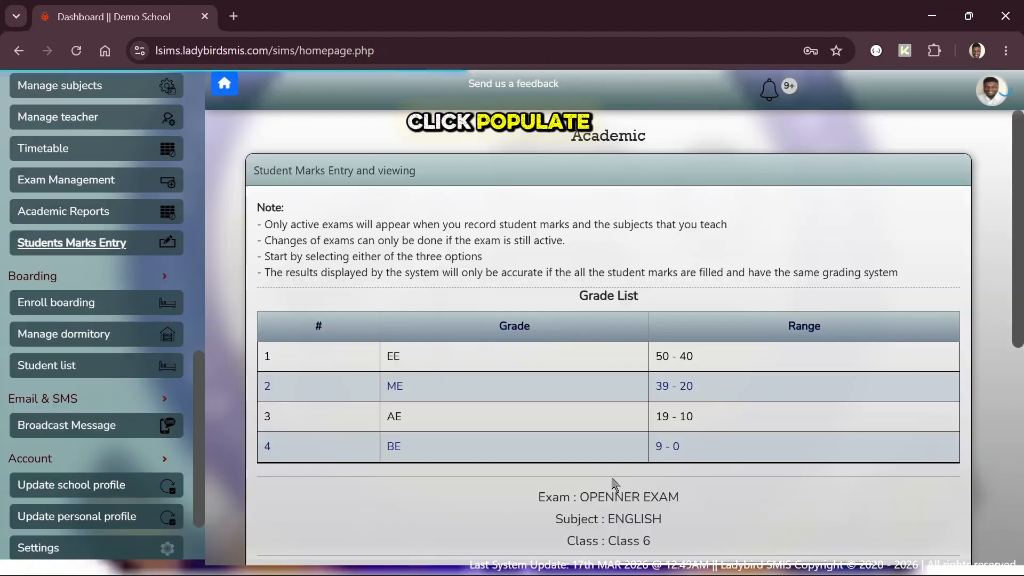
Examine the grade ranges, the exam, subject and class details, and the list of students in the class.
{"action": "scroll", "coordinate": [633, 379], "scroll_direction": "down", "scroll_amount": 4}
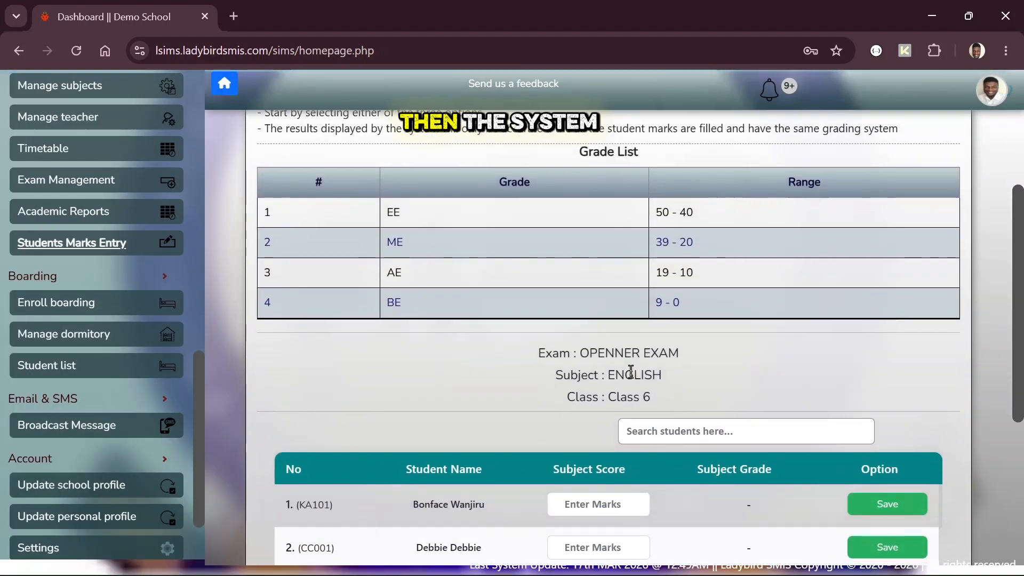
{"action": "scroll", "coordinate": [443, 171], "scroll_direction": "up", "scroll_amount": 1}
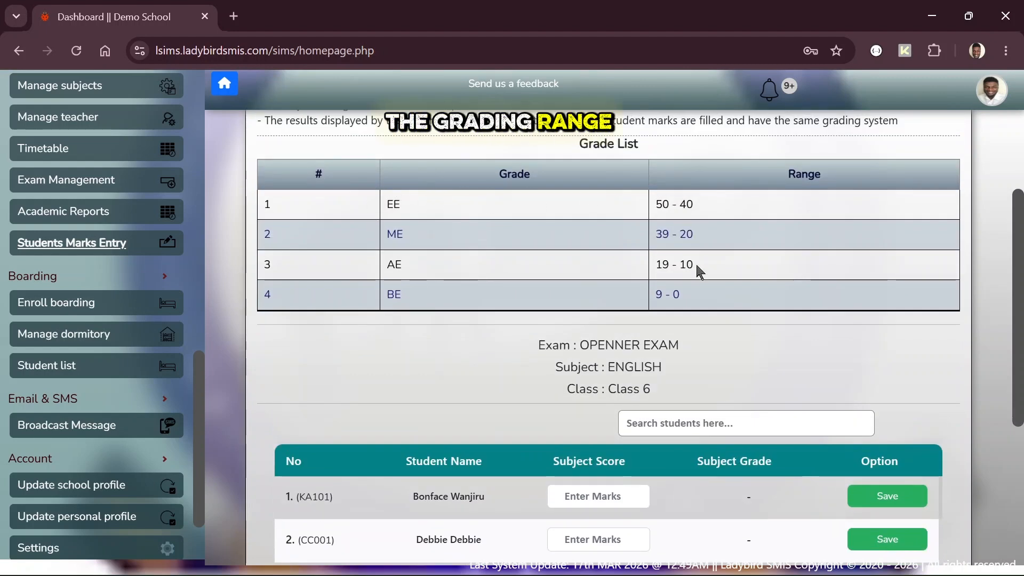
{"action": "left_click_drag", "start_coordinate": [680, 295], "coordinate": [656, 295]}
{"action": "left_click_drag", "start_coordinate": [563, 265], "coordinate": [412, 200]}
{"action": "left_click", "coordinate": [411, 201]}
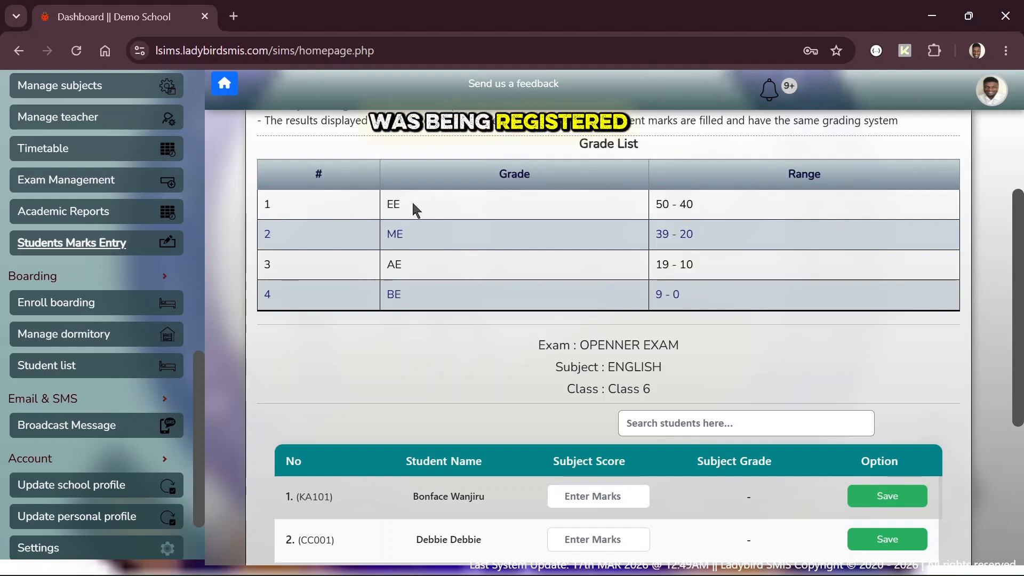
{"action": "scroll", "coordinate": [450, 253], "scroll_direction": "down", "scroll_amount": 4}
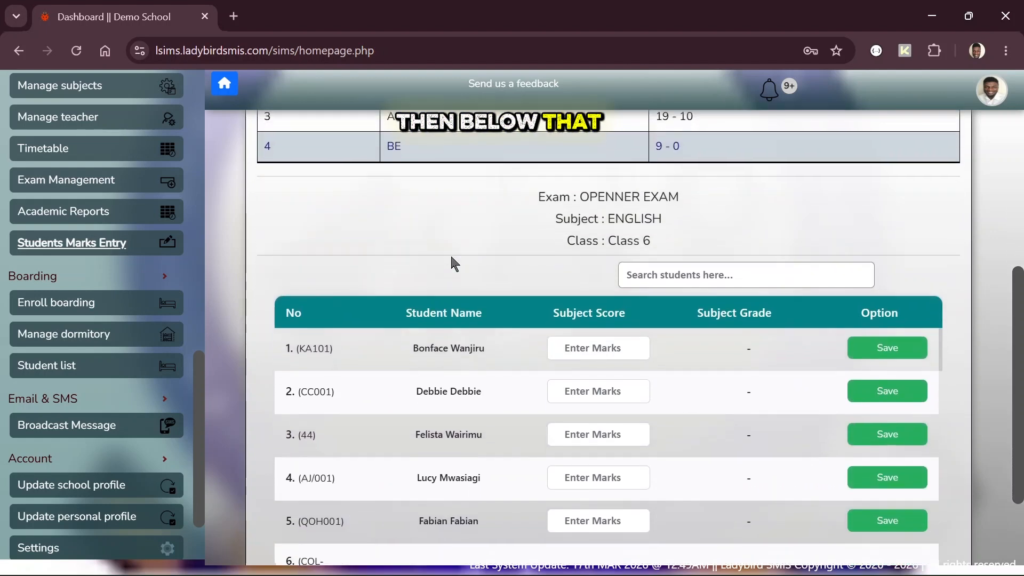
{"action": "scroll", "coordinate": [471, 330], "scroll_direction": "down", "scroll_amount": 3}
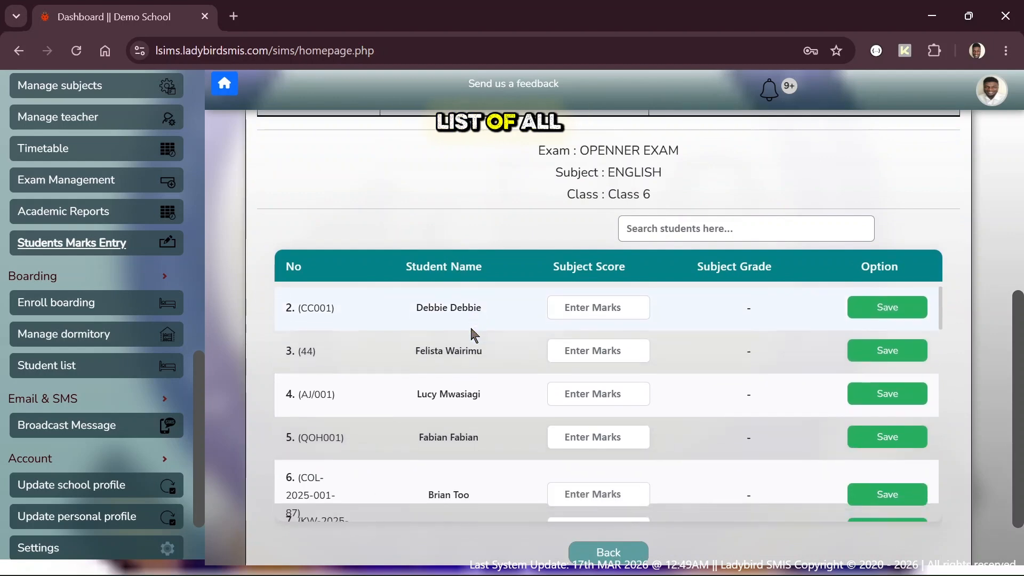
{"action": "scroll", "coordinate": [471, 328], "scroll_direction": "down", "scroll_amount": 1}
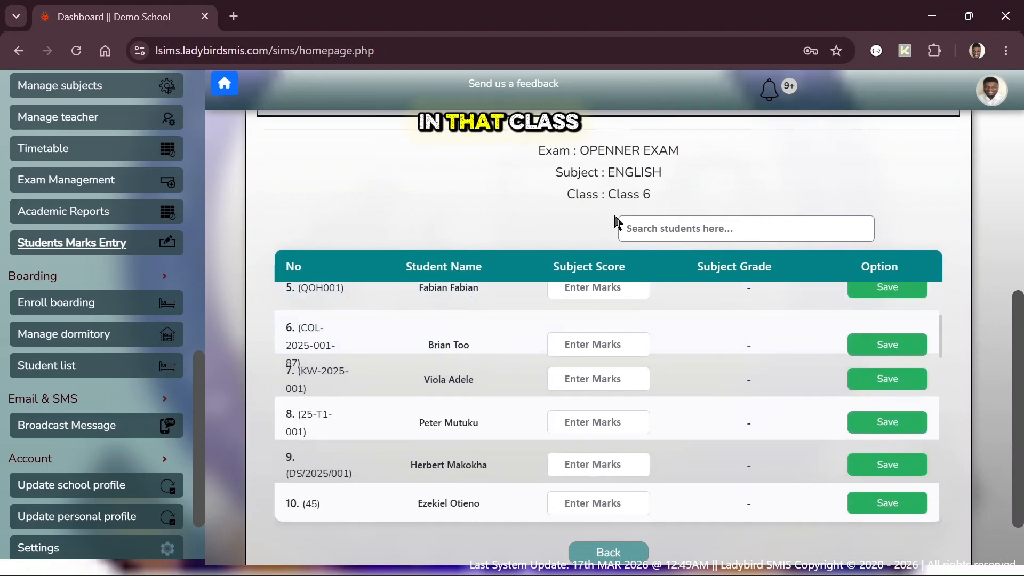
{"action": "left_click_drag", "start_coordinate": [652, 194], "coordinate": [532, 154]}
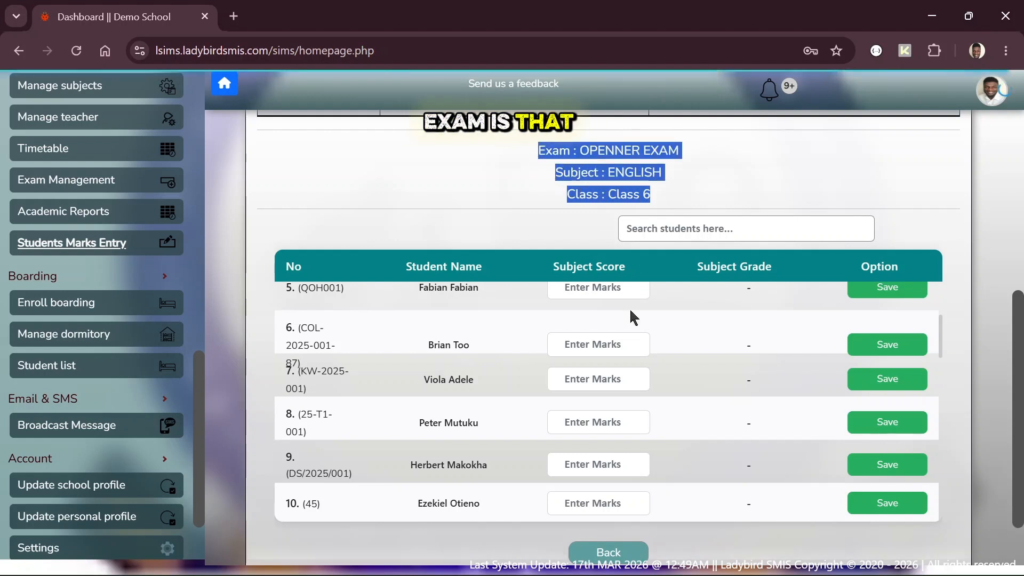
{"action": "left_click", "coordinate": [523, 350]}
Enter a subject score of 43 for the first student and compare the assigned grade with the grade list.
{"action": "scroll", "coordinate": [526, 351], "scroll_direction": "up", "scroll_amount": 3}
{"action": "scroll", "coordinate": [533, 363], "scroll_direction": "up", "scroll_amount": 3}
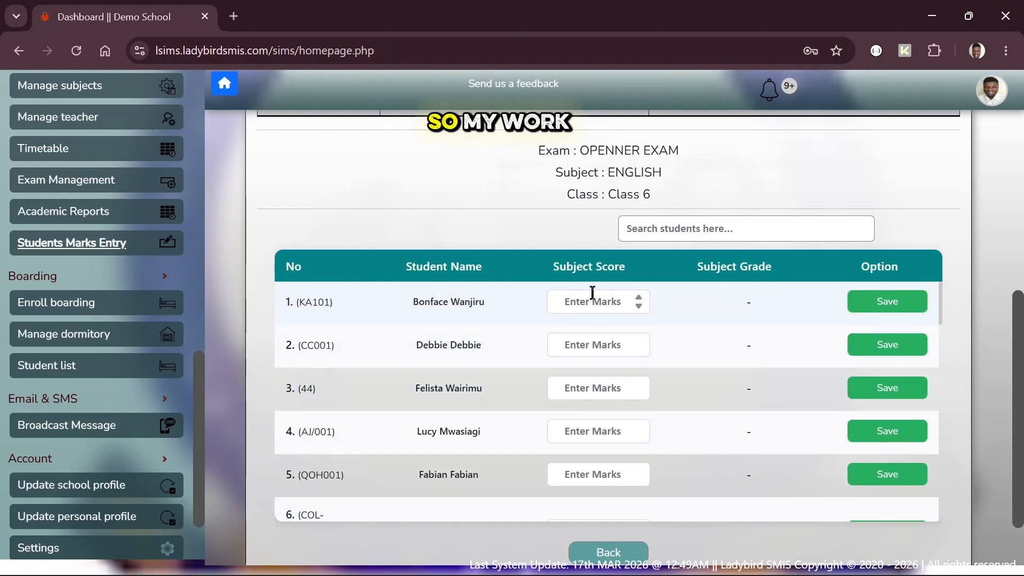
{"action": "left_click", "coordinate": [592, 298]}
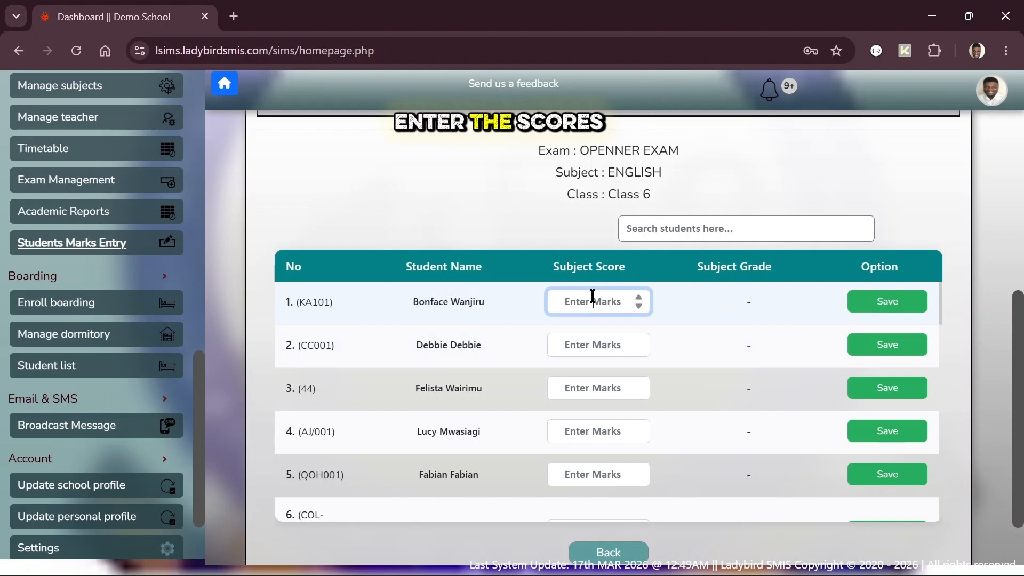
{"action": "type", "text": "43"}
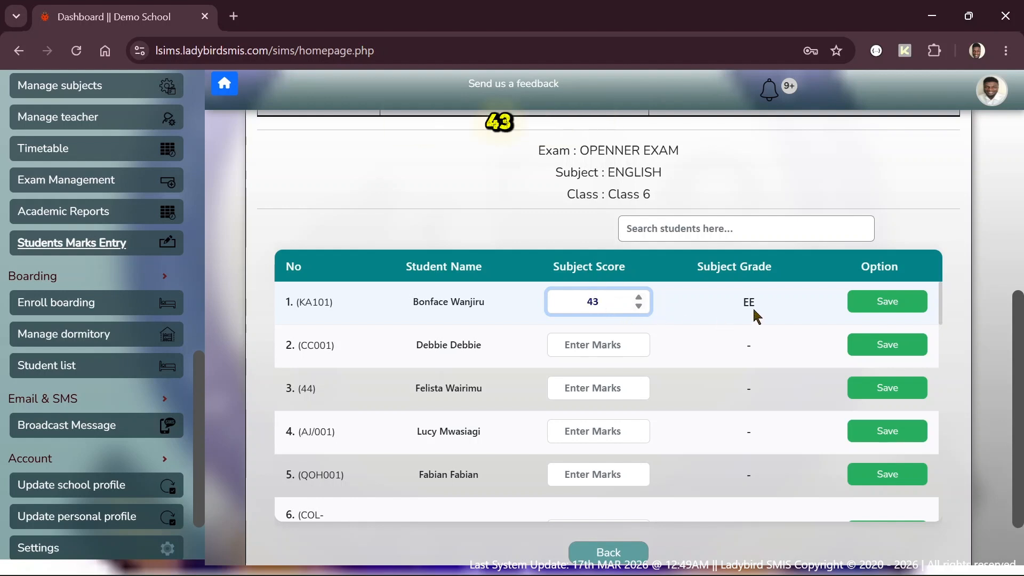
{"action": "left_click_drag", "start_coordinate": [745, 304], "coordinate": [768, 307]}
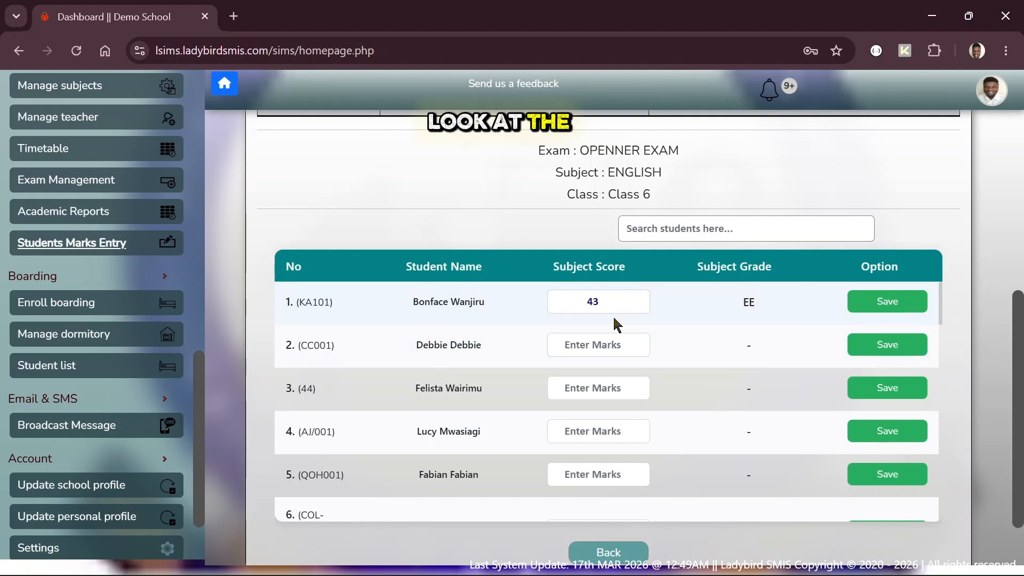
{"action": "scroll", "coordinate": [683, 312], "scroll_direction": "up", "scroll_amount": 3}
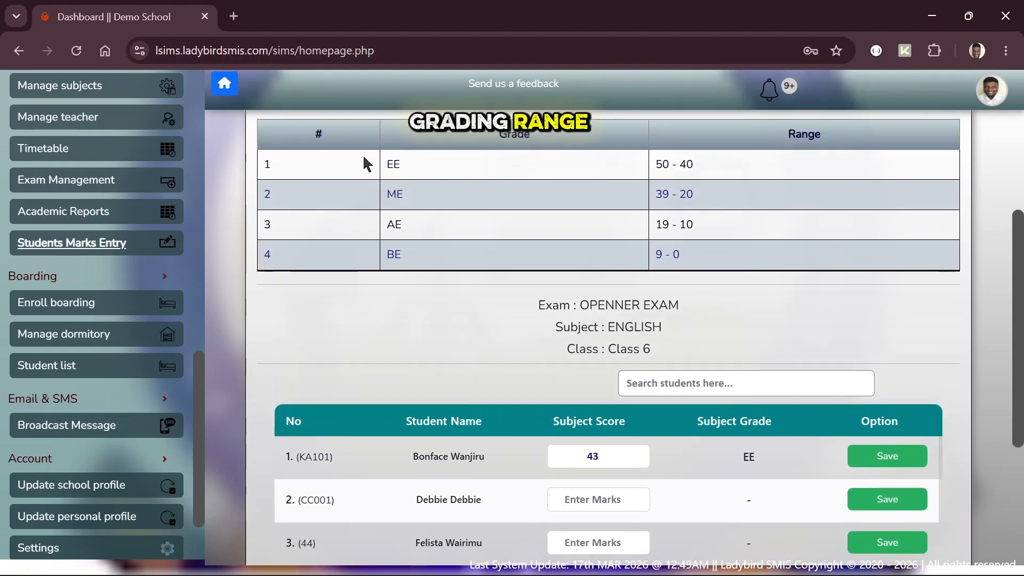
Enter subject scores of 33, 20, 19 and 5 for the second, third, fourth and fifth students.
{"action": "scroll", "coordinate": [607, 367], "scroll_direction": "down", "scroll_amount": 1}
{"action": "scroll", "coordinate": [606, 367], "scroll_direction": "down", "scroll_amount": 2}
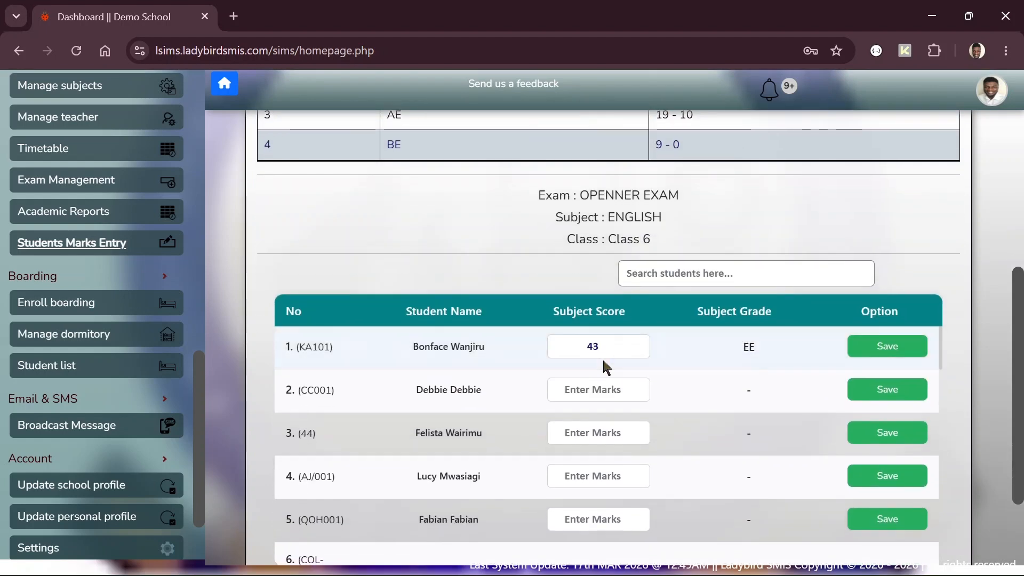
{"action": "left_click", "coordinate": [602, 399]}
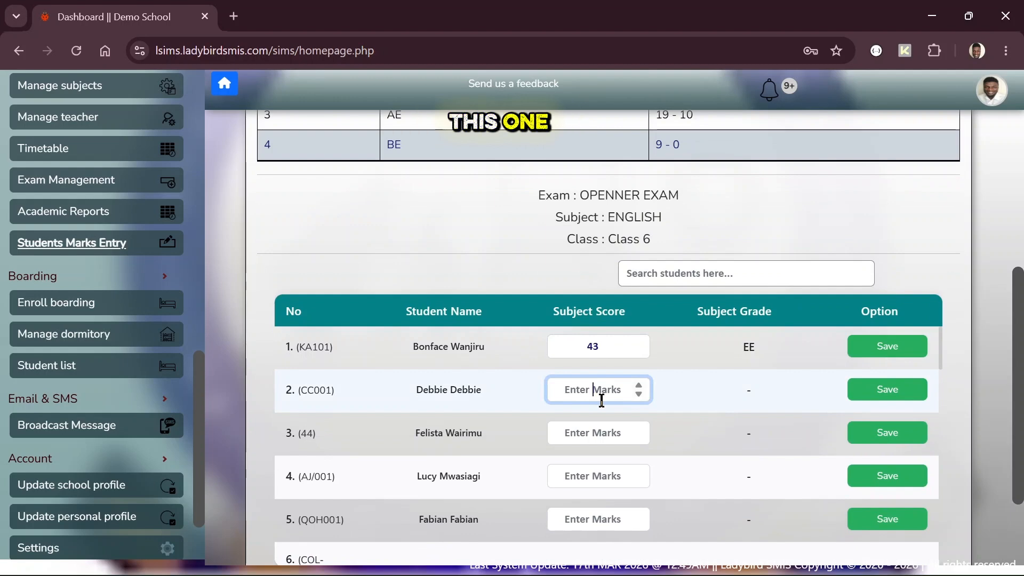
{"action": "type", "text": "33"}
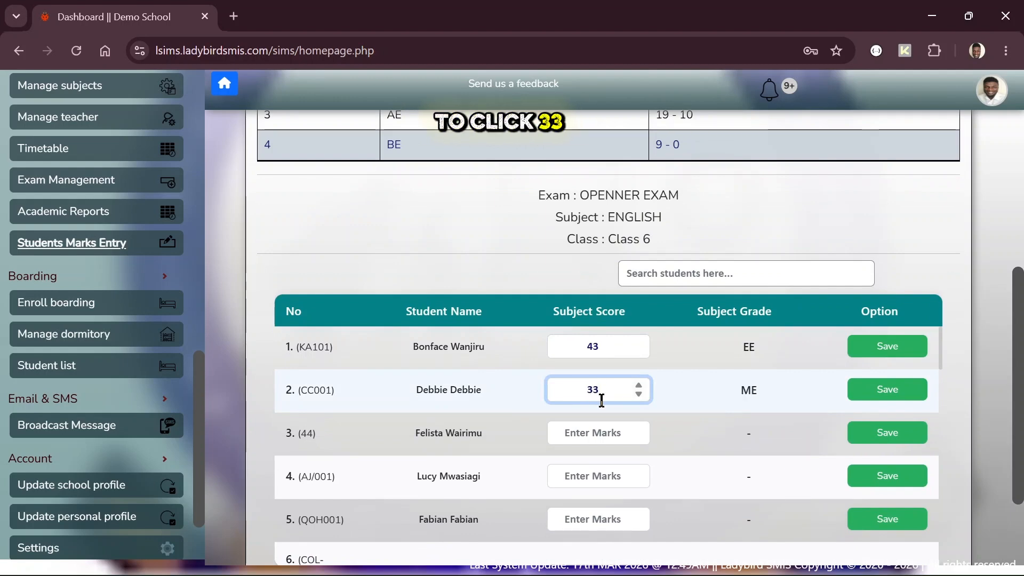
{"action": "left_click", "coordinate": [601, 427]}
{"action": "type", "text": "21"}
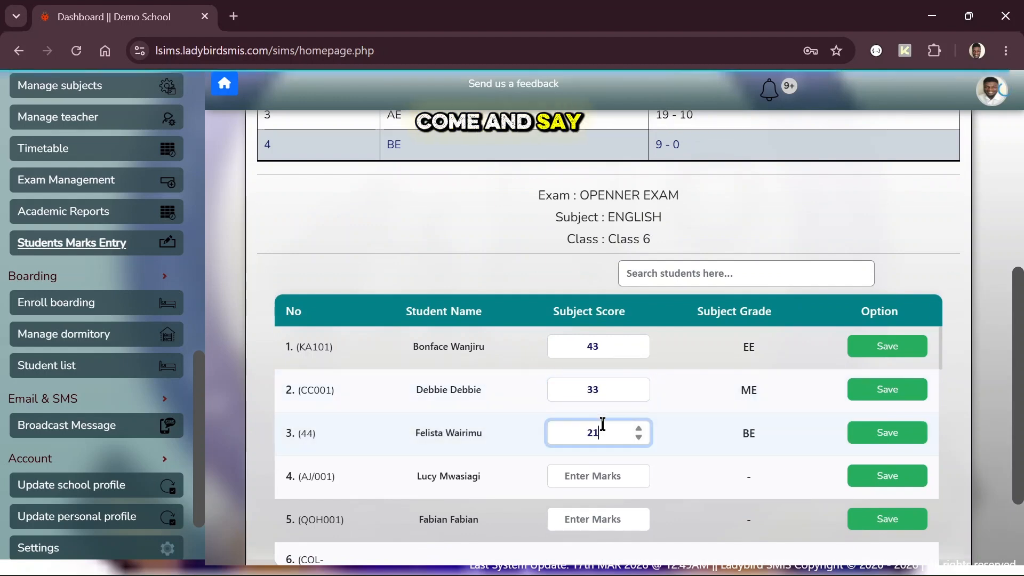
{"action": "scroll", "coordinate": [602, 421], "scroll_direction": "down", "scroll_amount": 3}
{"action": "left_click", "coordinate": [605, 402]}
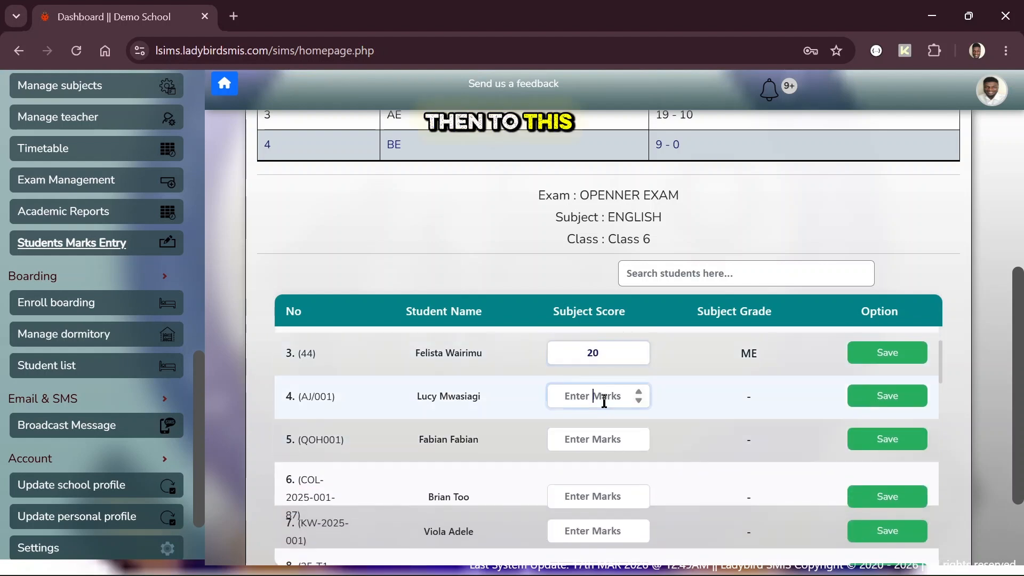
{"action": "type", "text": "19"}
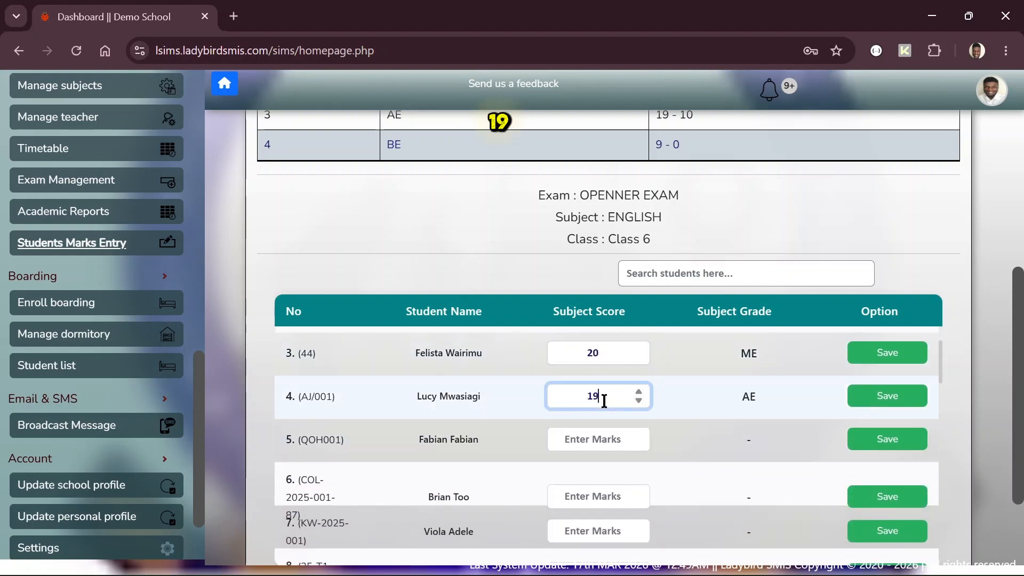
{"action": "left_click", "coordinate": [595, 439]}
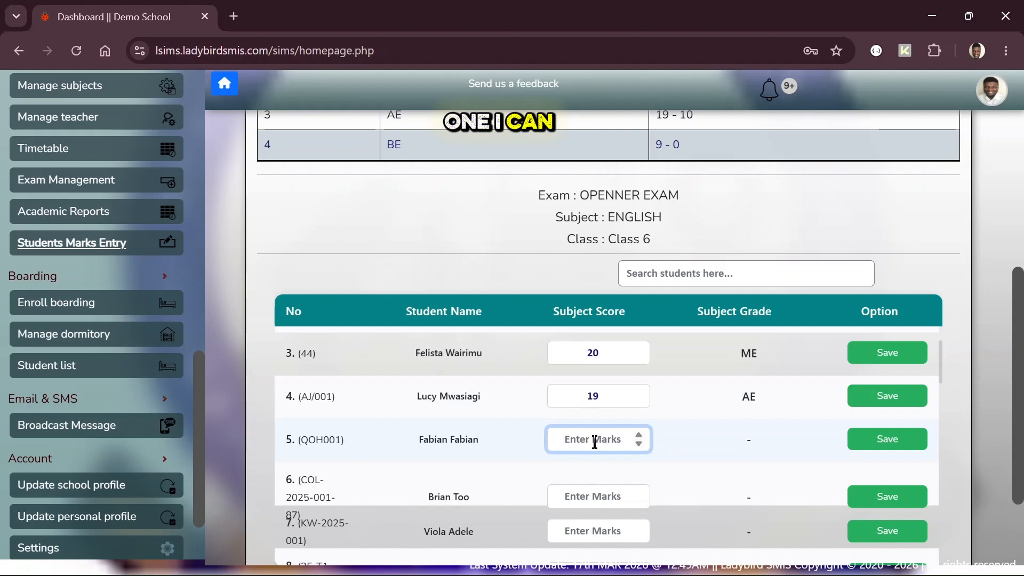
{"action": "type", "text": "5"}
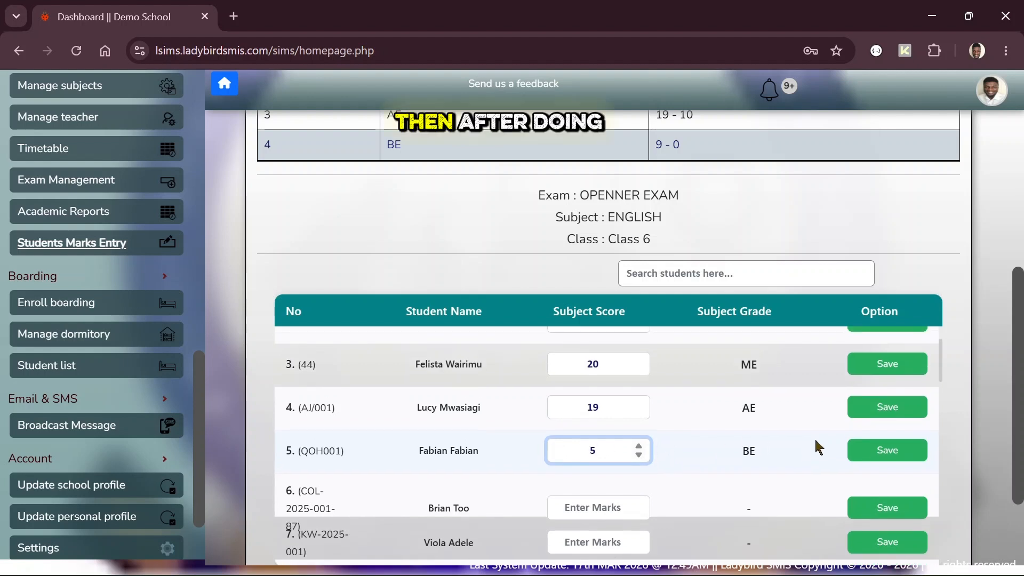
Save the scores of the fifth, fourth and third students individually.
{"action": "scroll", "coordinate": [815, 437], "scroll_direction": "up", "scroll_amount": 1}
{"action": "left_click", "coordinate": [880, 469]}
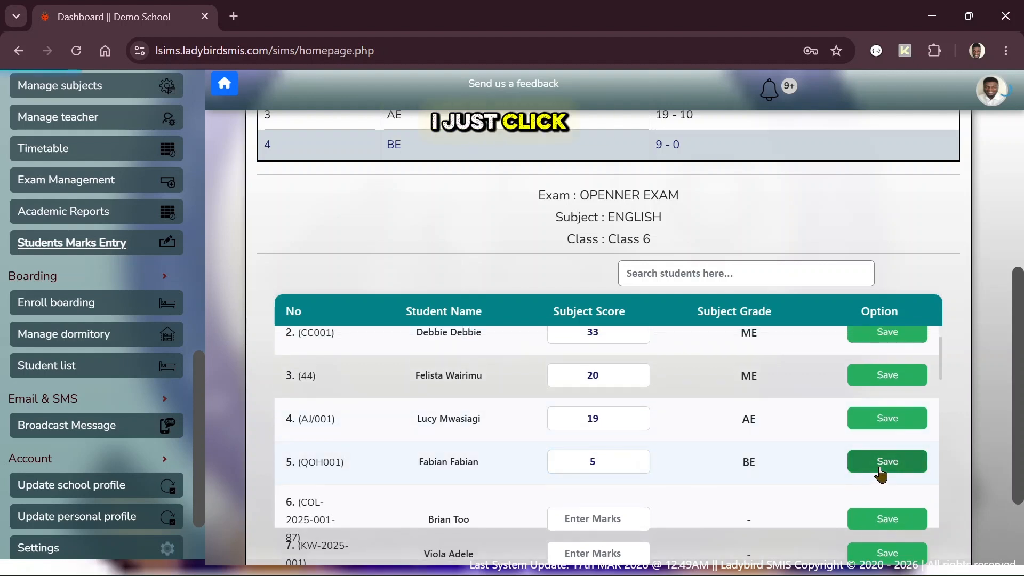
{"action": "left_click", "coordinate": [879, 422]}
{"action": "left_click", "coordinate": [876, 374]}
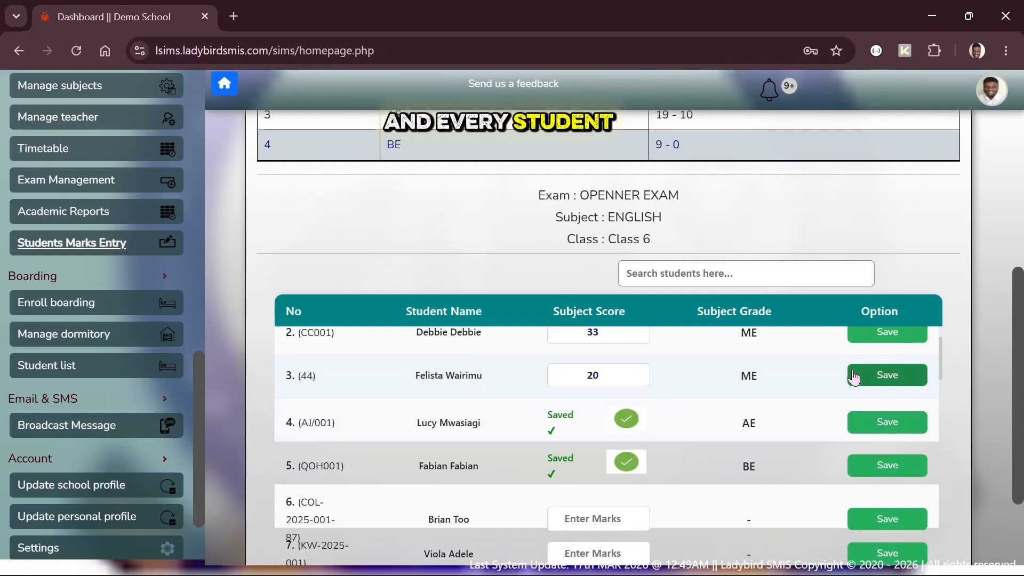
{"action": "scroll", "coordinate": [784, 372], "scroll_direction": "up", "scroll_amount": 1}
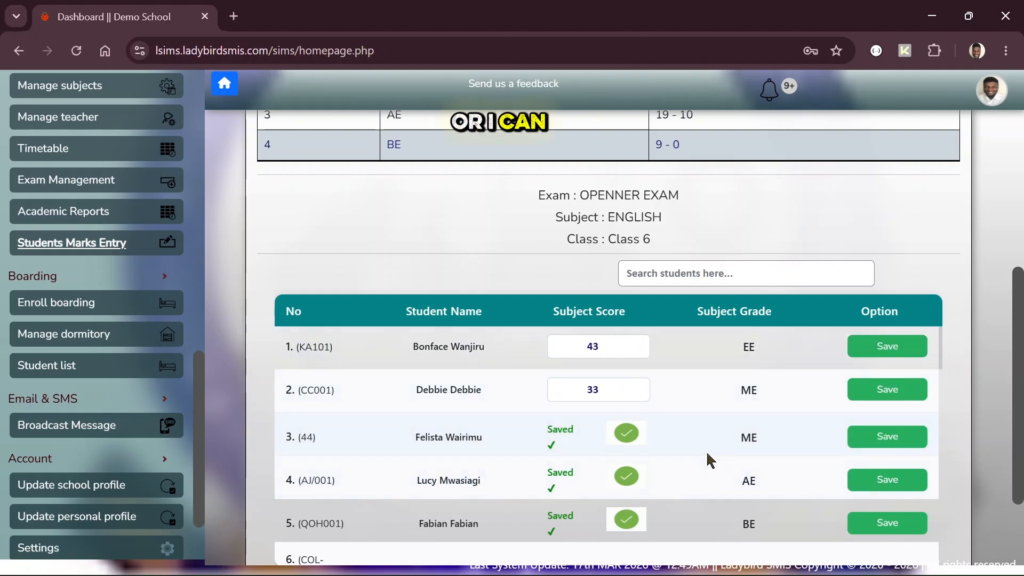
Save the scores of the second and first students individually.
{"action": "scroll", "coordinate": [708, 458], "scroll_direction": "down", "scroll_amount": 2}
{"action": "scroll", "coordinate": [706, 450], "scroll_direction": "up", "scroll_amount": 2}
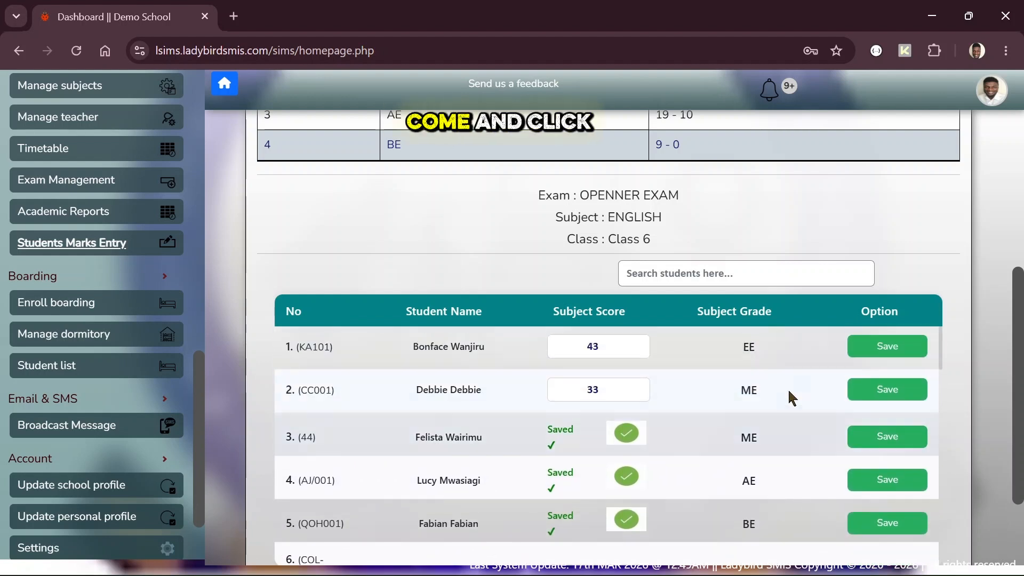
{"action": "left_click", "coordinate": [873, 396]}
{"action": "left_click", "coordinate": [859, 346]}
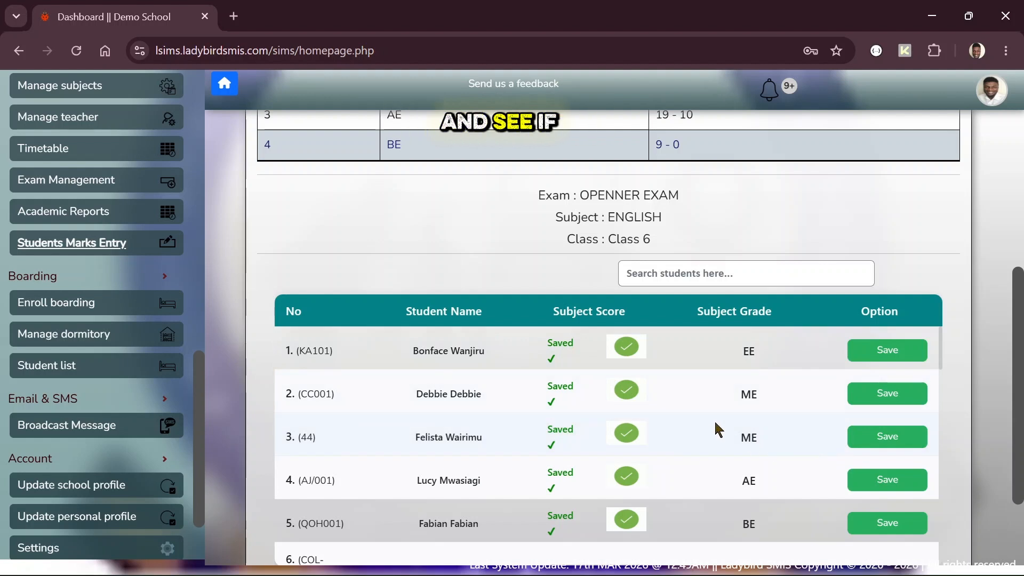
Check the saved entries in the class list, return to the selection form and choose View Marks per subject.
{"action": "scroll", "coordinate": [716, 427], "scroll_direction": "down", "scroll_amount": 1}
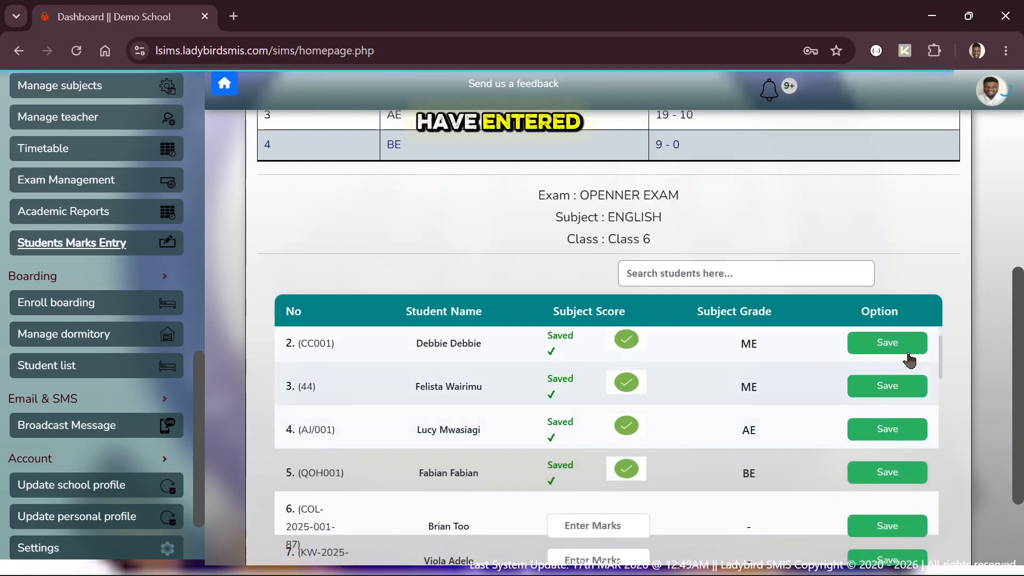
{"action": "scroll", "coordinate": [953, 277], "scroll_direction": "down", "scroll_amount": 2}
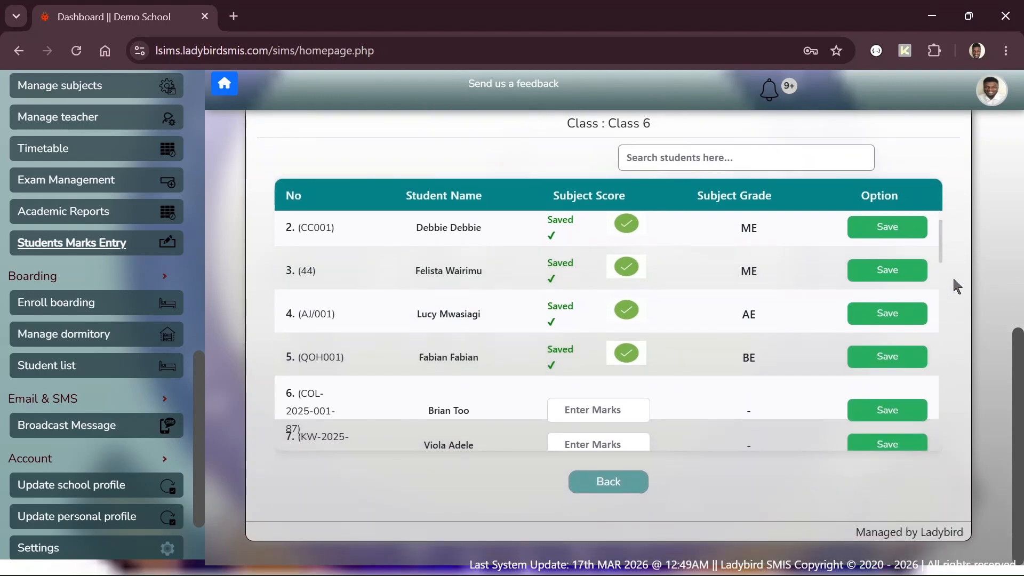
{"action": "scroll", "coordinate": [539, 352], "scroll_direction": "down", "scroll_amount": 1}
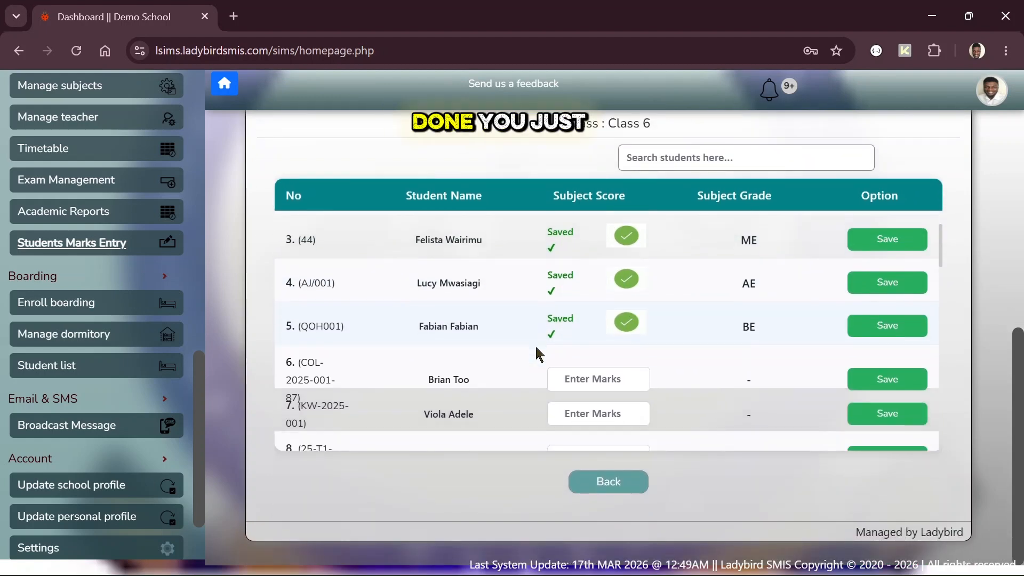
{"action": "left_click", "coordinate": [606, 499]}
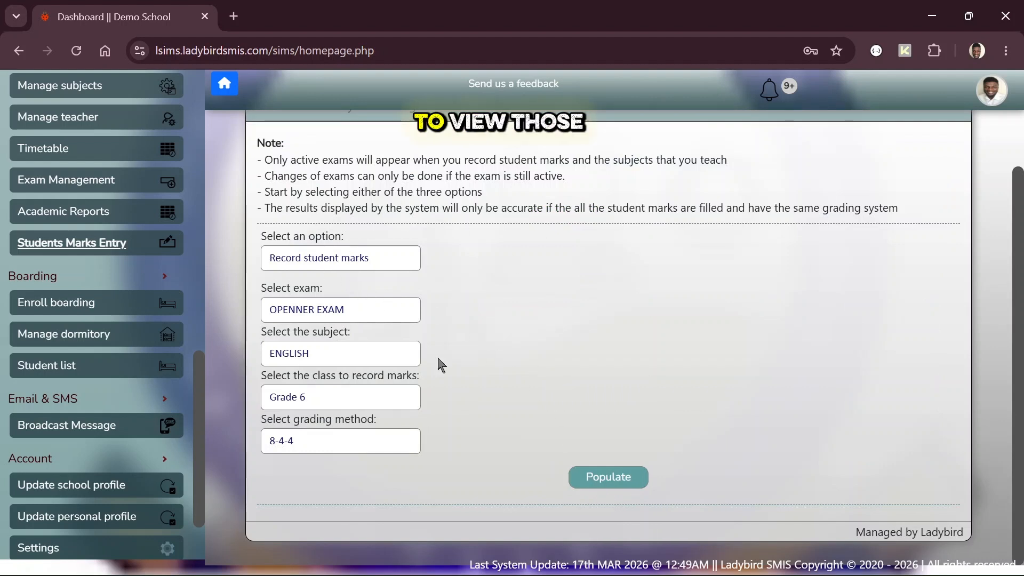
{"action": "left_click", "coordinate": [331, 261]}
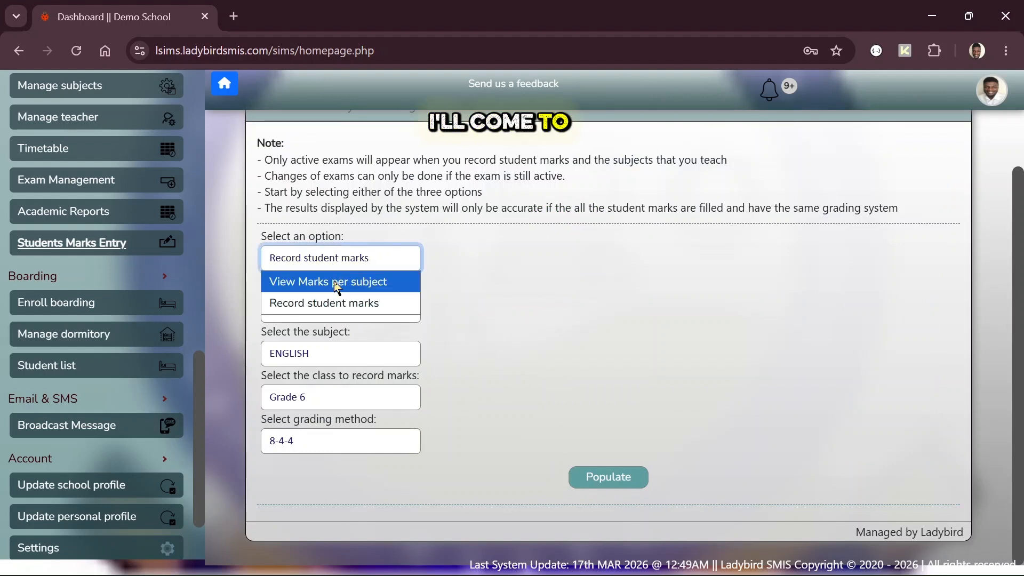
{"action": "left_click", "coordinate": [337, 282]}
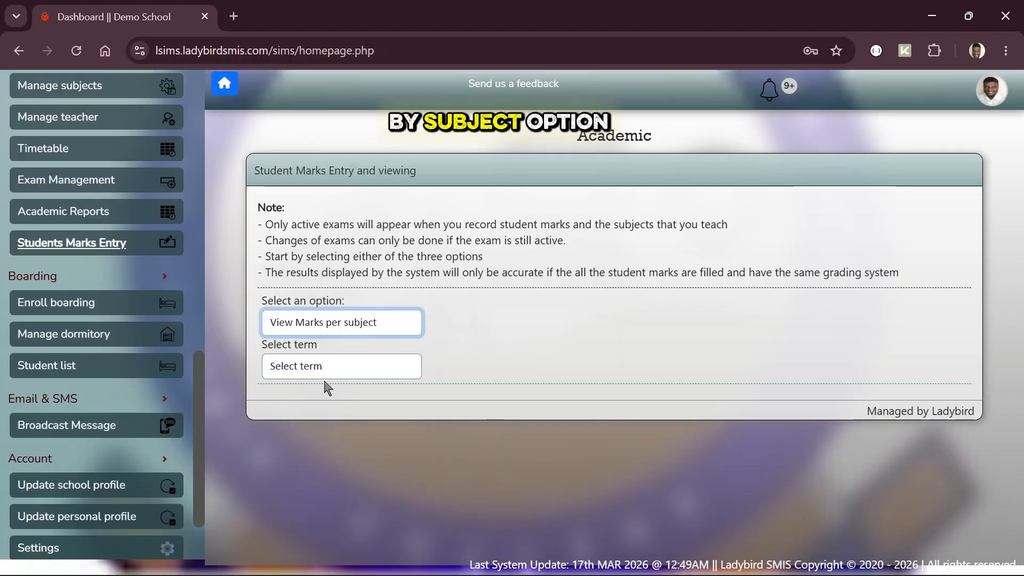
Display the TERM_2 OPENNER EXAM results in ENGLISH for Class 6.
{"action": "left_click", "coordinate": [318, 370]}
{"action": "left_click", "coordinate": [318, 407]}
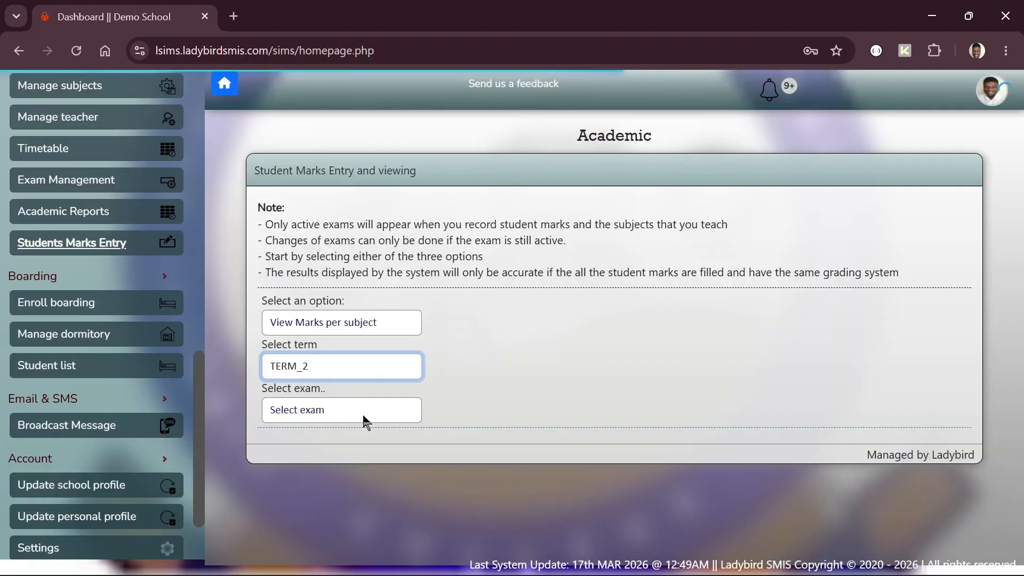
{"action": "left_click", "coordinate": [322, 415]}
{"action": "left_click", "coordinate": [325, 430]}
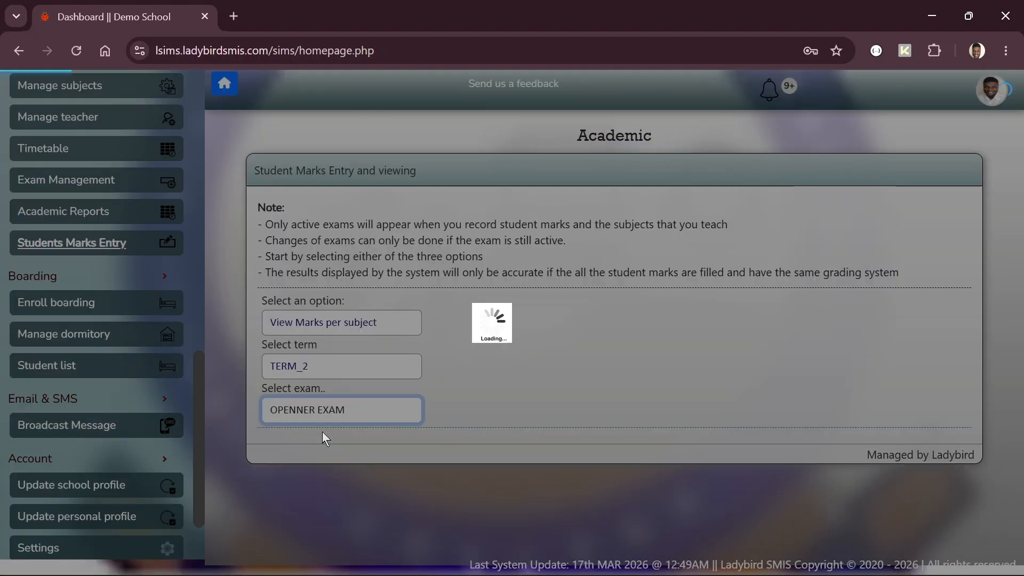
{"action": "left_click", "coordinate": [332, 457]}
{"action": "left_click", "coordinate": [325, 479]}
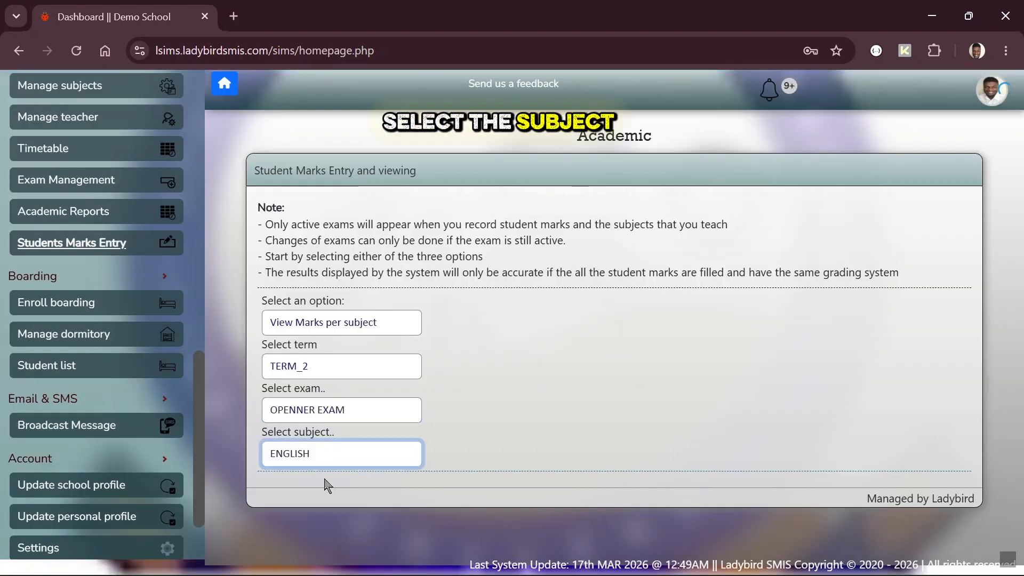
{"action": "left_click", "coordinate": [322, 496]}
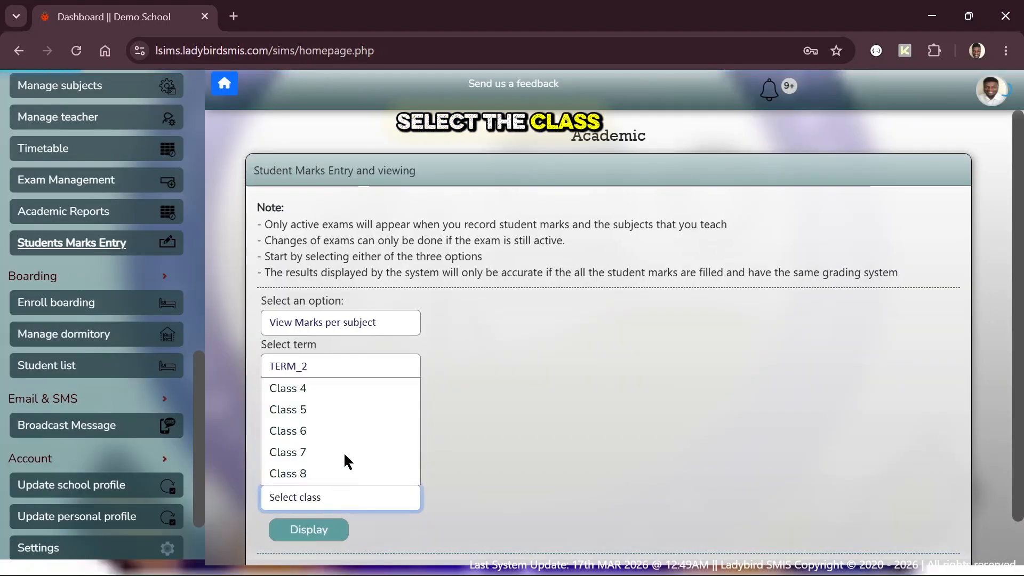
{"action": "left_click", "coordinate": [309, 429]}
{"action": "left_click", "coordinate": [308, 531]}
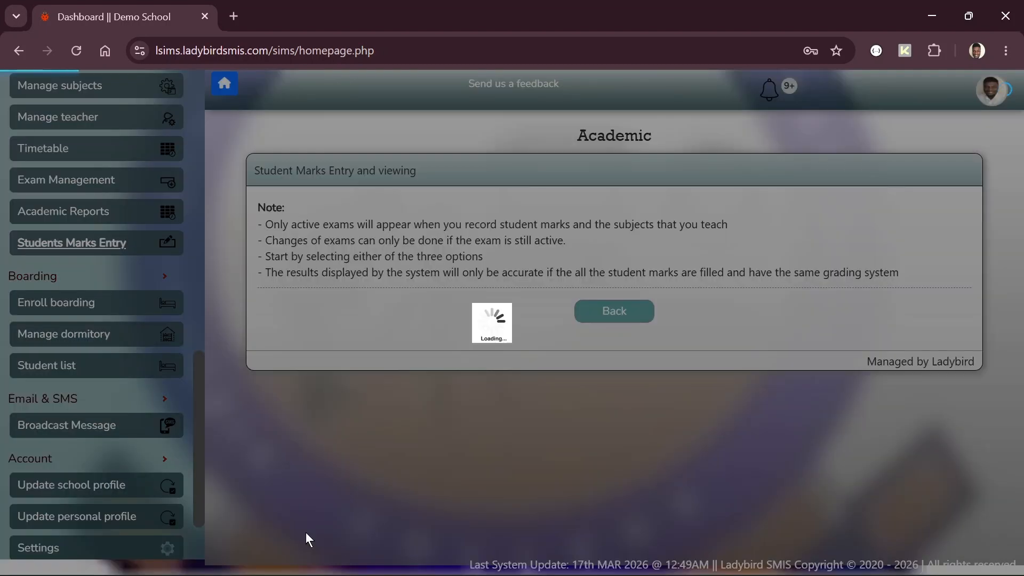
Examine the grade list and the ranked English scores, including the name and score of the top-ranked student.
{"action": "scroll", "coordinate": [607, 320], "scroll_direction": "down", "scroll_amount": 3}
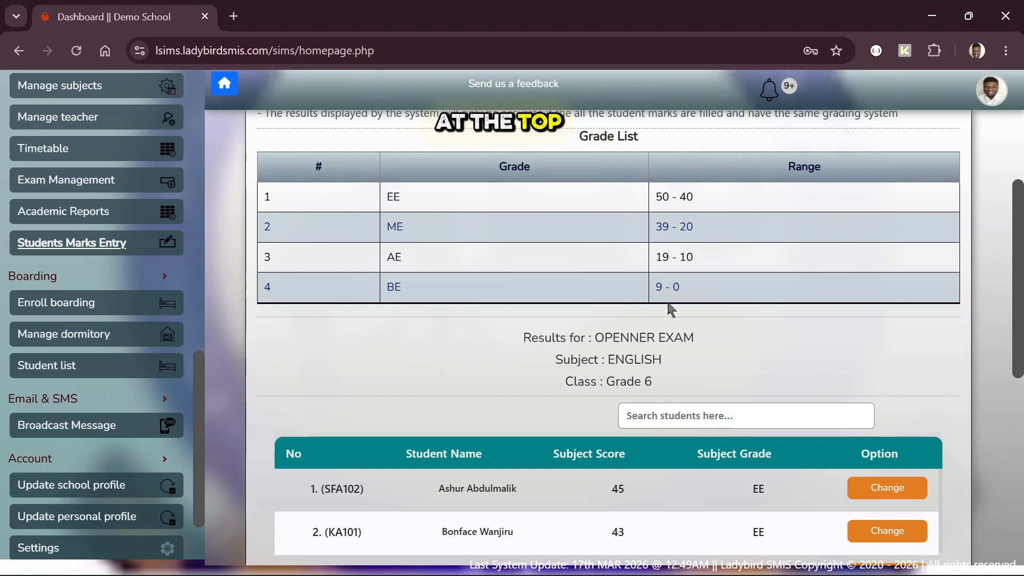
{"action": "scroll", "coordinate": [668, 310], "scroll_direction": "down", "scroll_amount": 5}
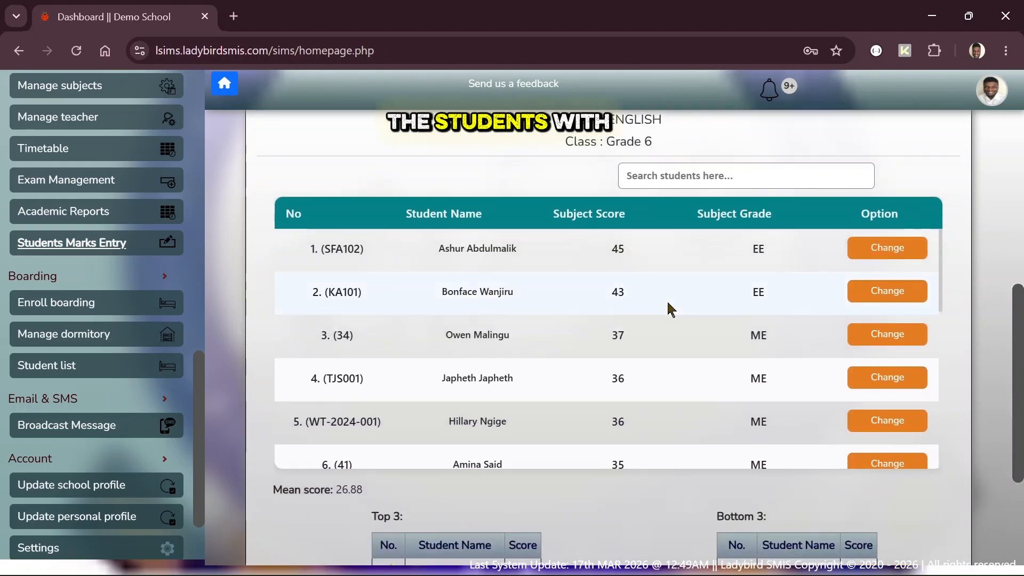
{"action": "scroll", "coordinate": [668, 303], "scroll_direction": "down", "scroll_amount": 1}
{"action": "scroll", "coordinate": [668, 303], "scroll_direction": "up", "scroll_amount": 1}
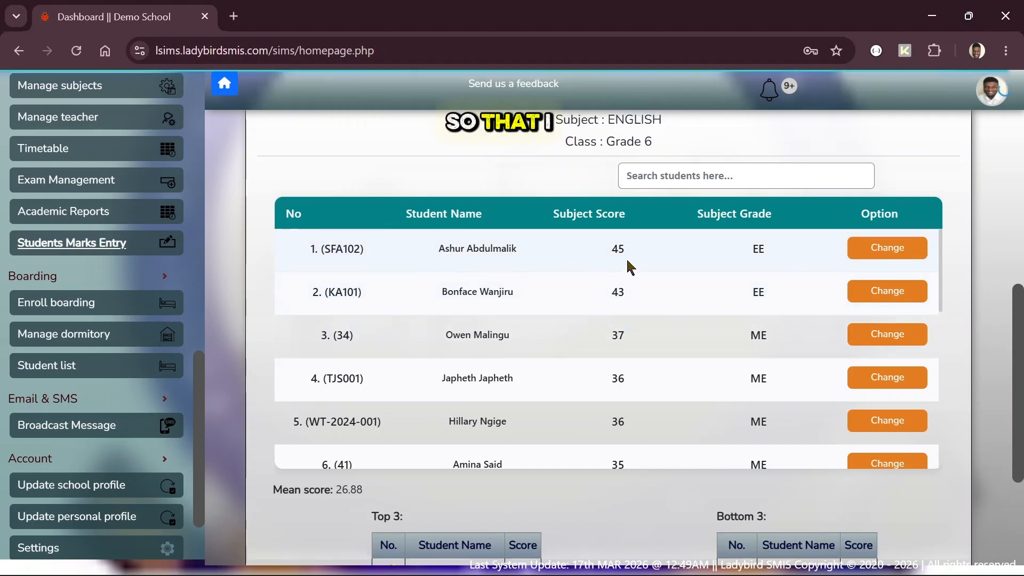
{"action": "left_click_drag", "start_coordinate": [628, 252], "coordinate": [590, 258]}
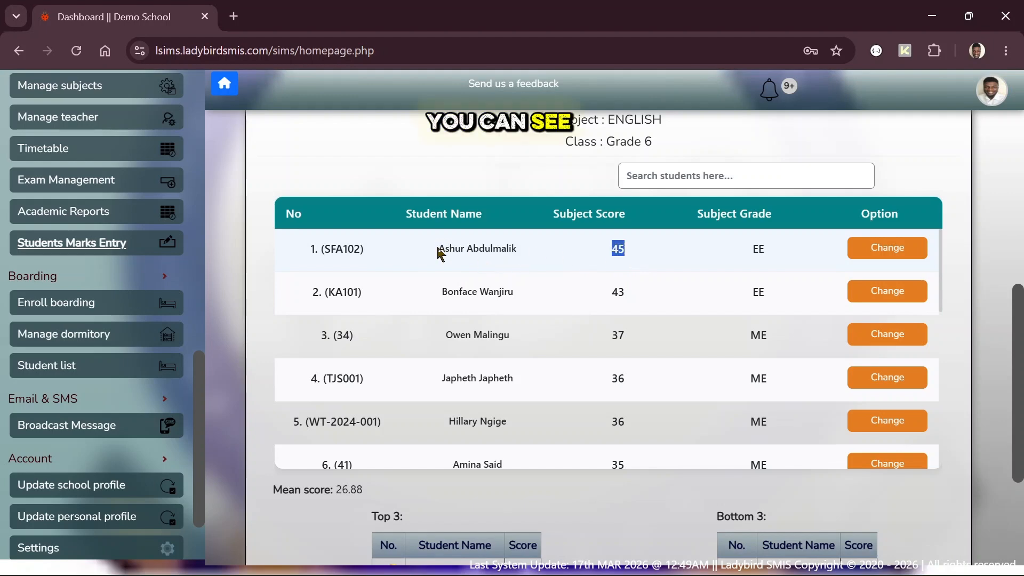
{"action": "left_click_drag", "start_coordinate": [438, 253], "coordinate": [521, 249]}
{"action": "left_click", "coordinate": [881, 265]}
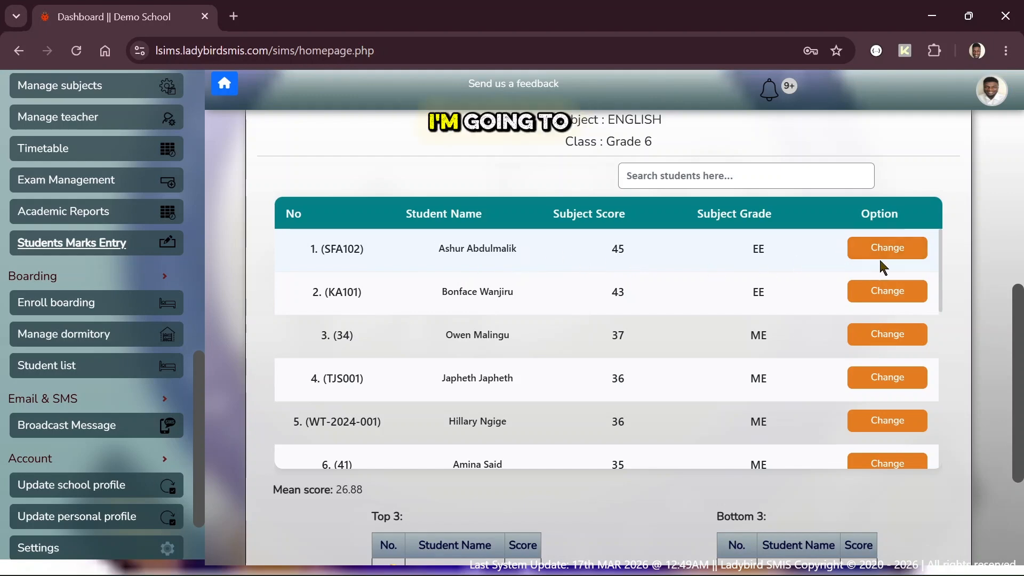
Open the top-ranked student's marks for changing, request deletion of the record and decline the deletion.
{"action": "left_click", "coordinate": [880, 257]}
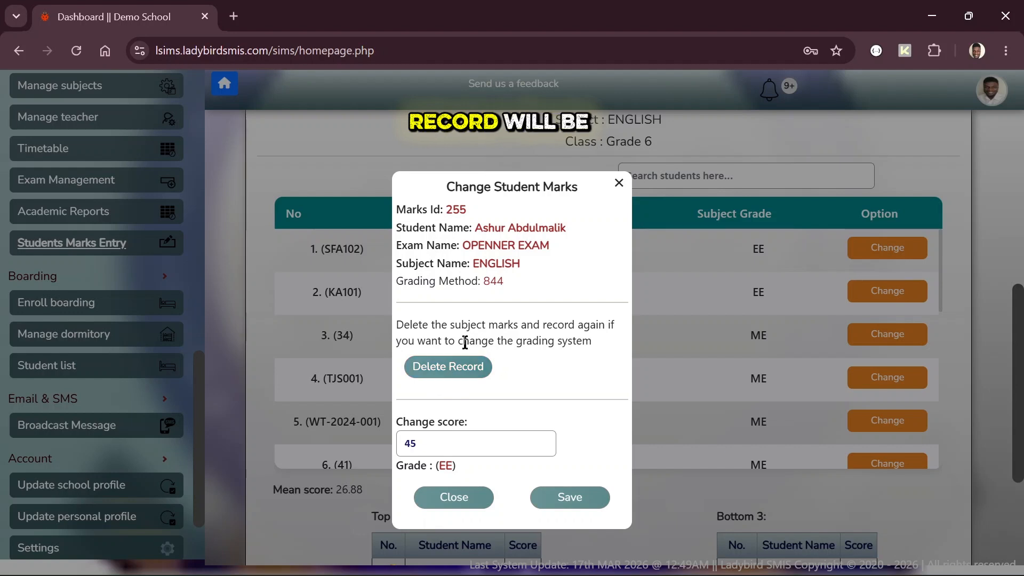
{"action": "left_click", "coordinate": [455, 367]}
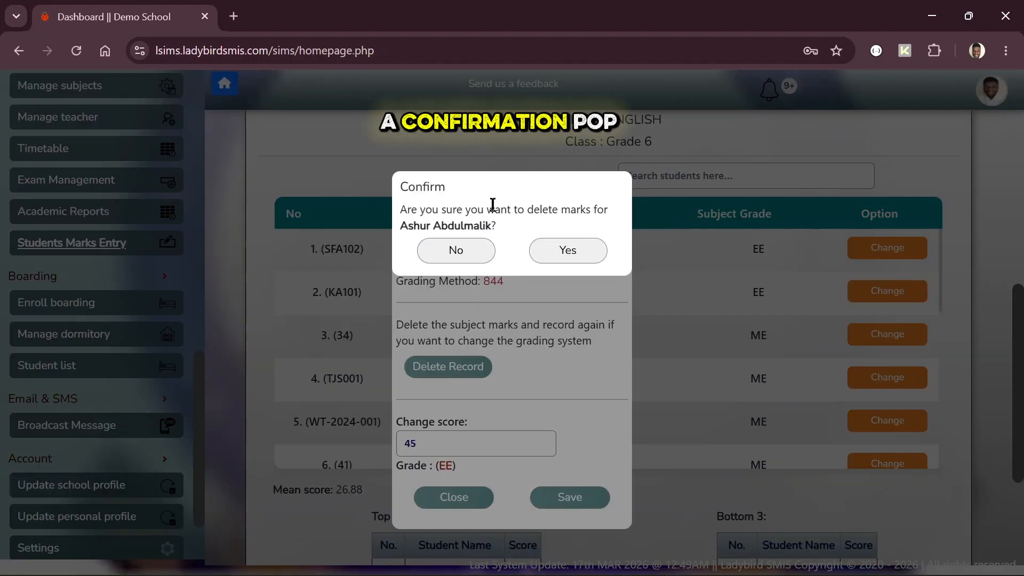
{"action": "left_click", "coordinate": [455, 249]}
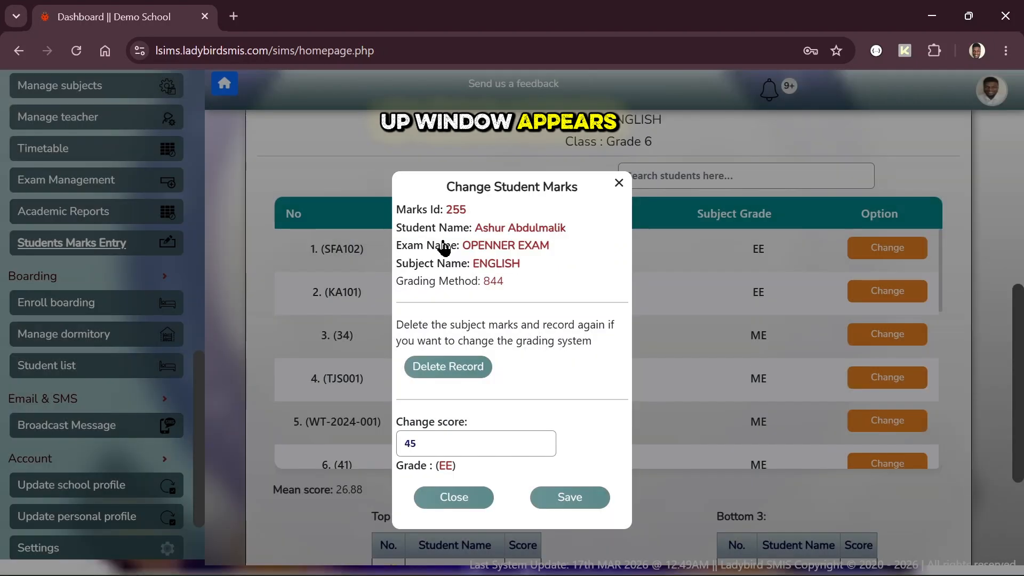
Set the top-ranked student's English score to 20, check the assigned grade and save the change.
{"action": "left_click", "coordinate": [427, 445]}
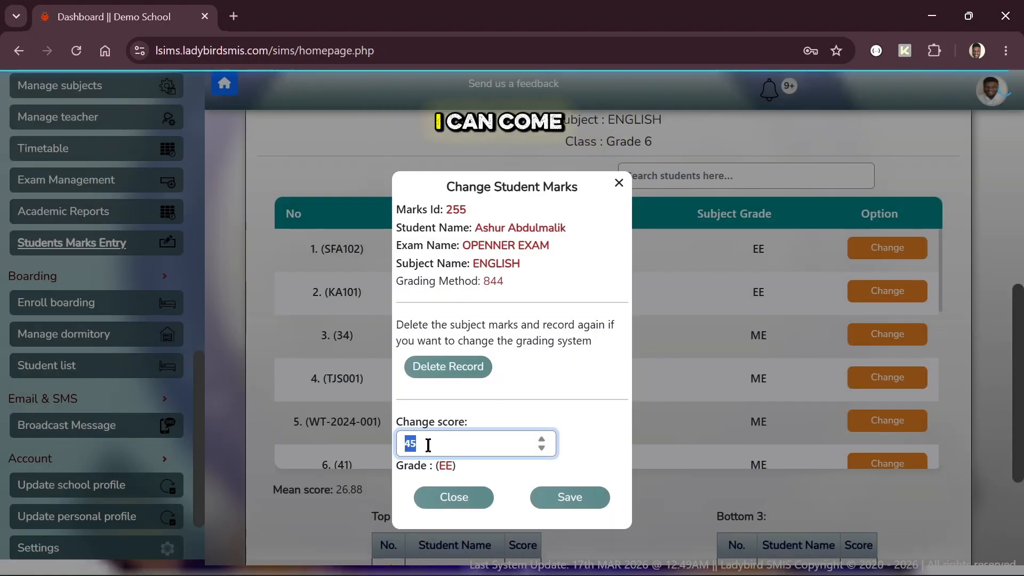
{"action": "type", "text": "20"}
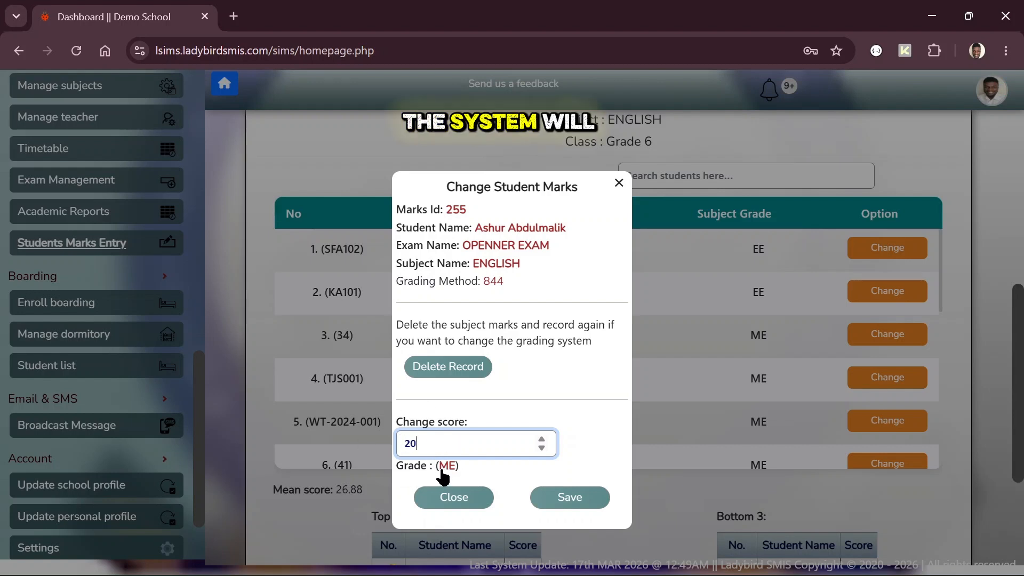
{"action": "left_click_drag", "start_coordinate": [438, 467], "coordinate": [456, 467]}
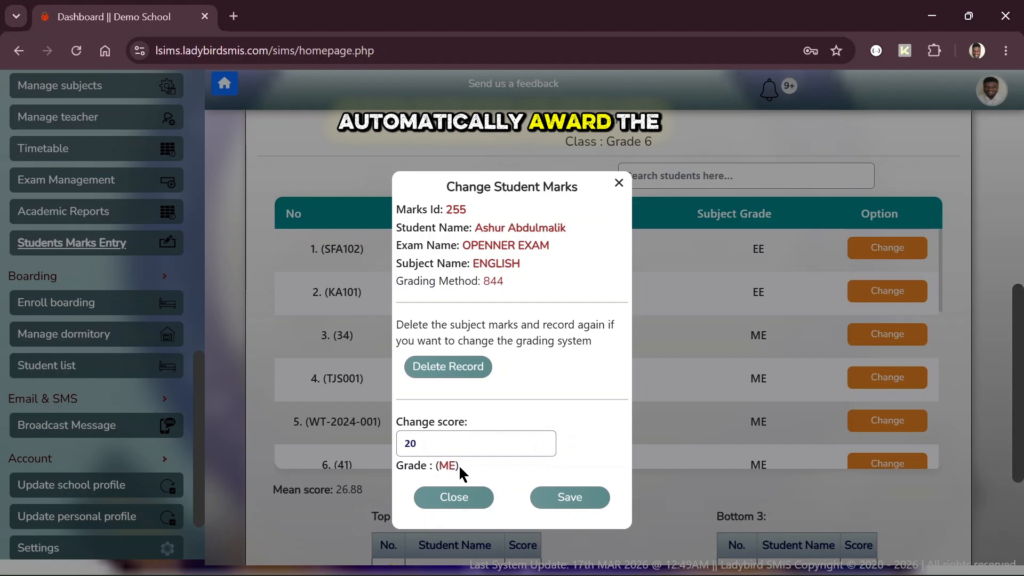
{"action": "left_click_drag", "start_coordinate": [471, 446], "coordinate": [395, 444]}
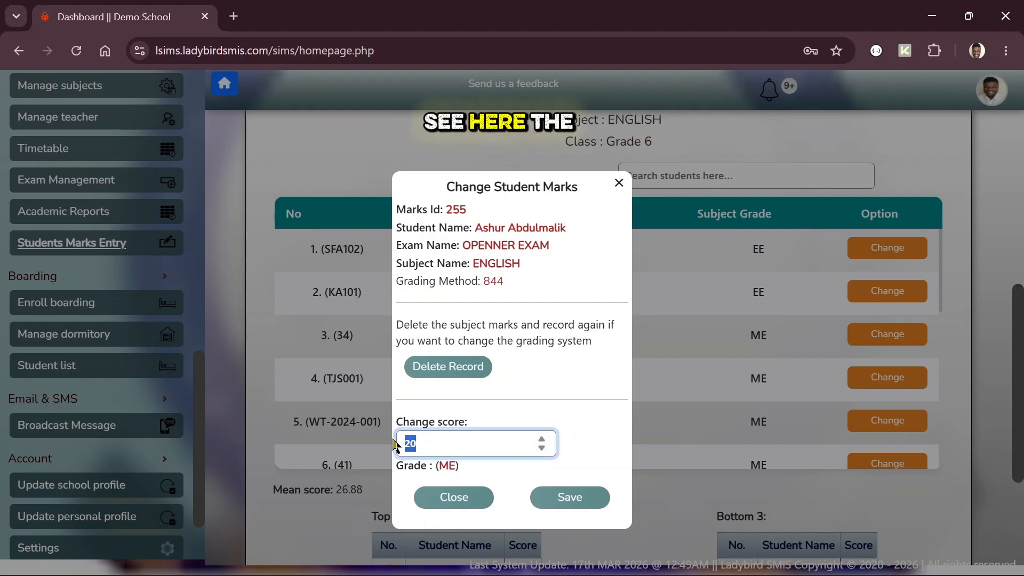
{"action": "left_click", "coordinate": [575, 501]}
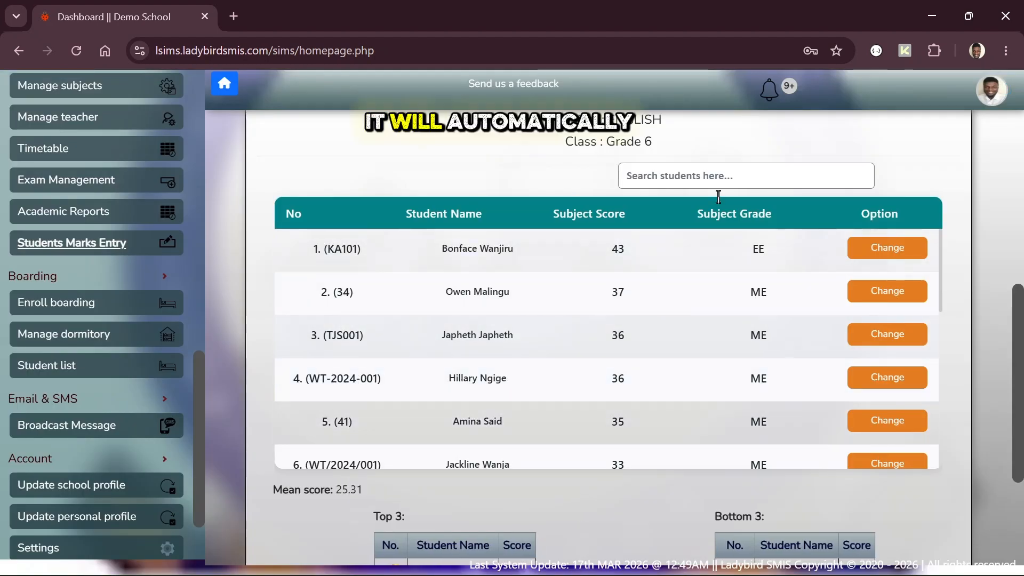
Find the student with the changed marks in the ranked list and check the score and grade.
{"action": "scroll", "coordinate": [574, 320], "scroll_direction": "down", "scroll_amount": 4}
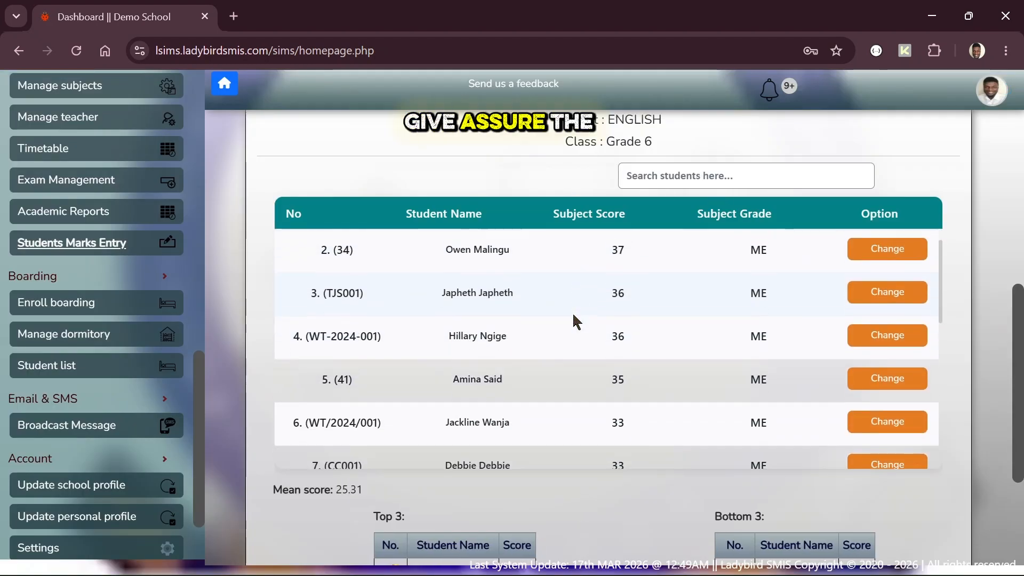
{"action": "scroll", "coordinate": [574, 315], "scroll_direction": "down", "scroll_amount": 1}
{"action": "right_click", "coordinate": [573, 315]}
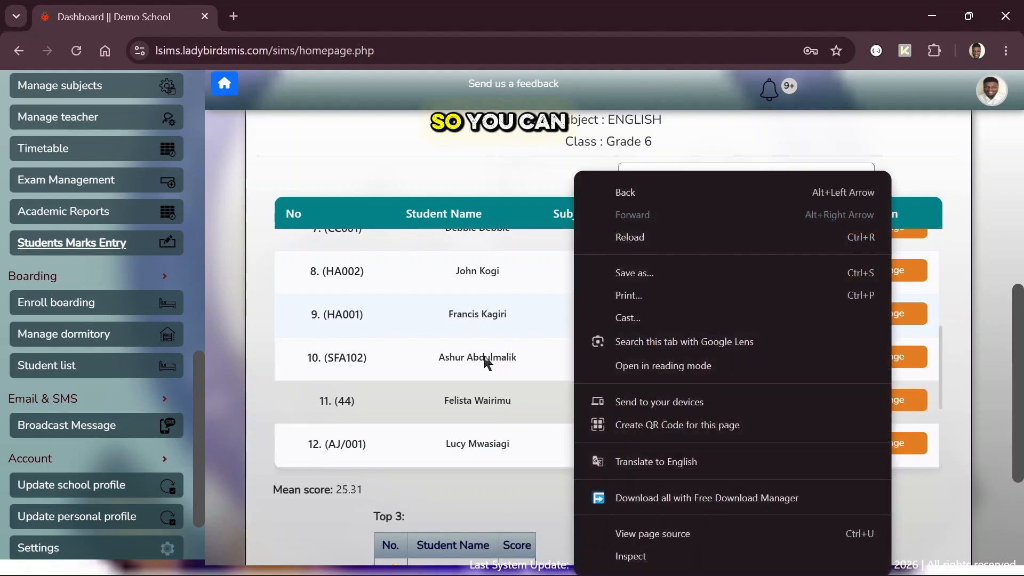
{"action": "left_click", "coordinate": [474, 356]}
{"action": "left_click_drag", "start_coordinate": [509, 357], "coordinate": [525, 360]}
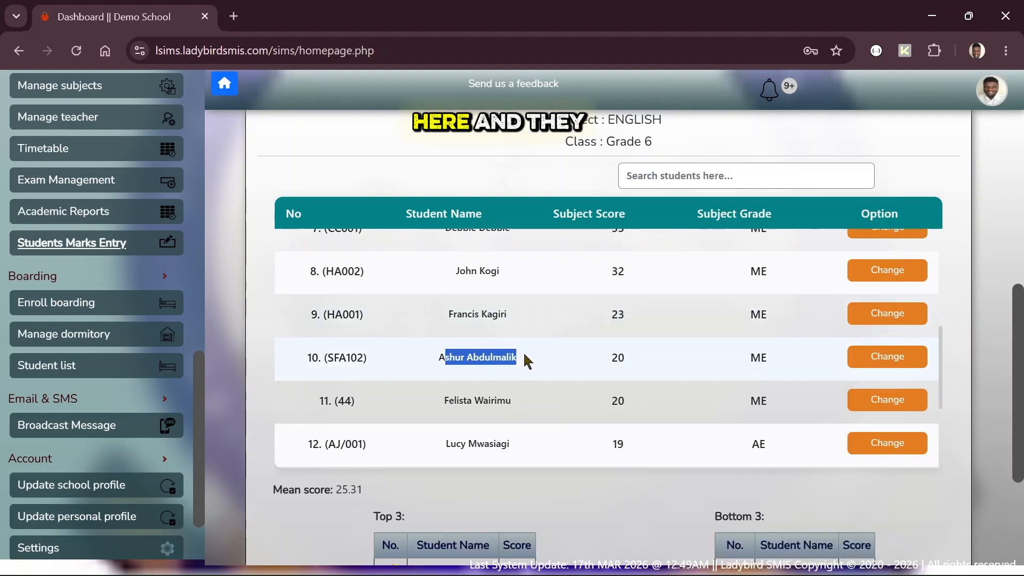
{"action": "left_click_drag", "start_coordinate": [606, 355], "coordinate": [732, 360]}
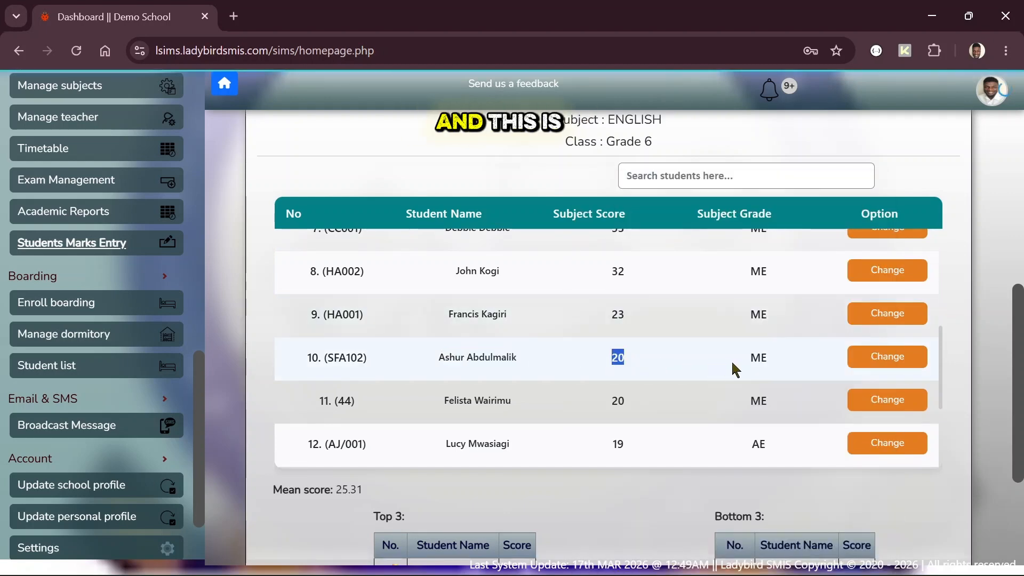
{"action": "double_click", "coordinate": [757, 358]}
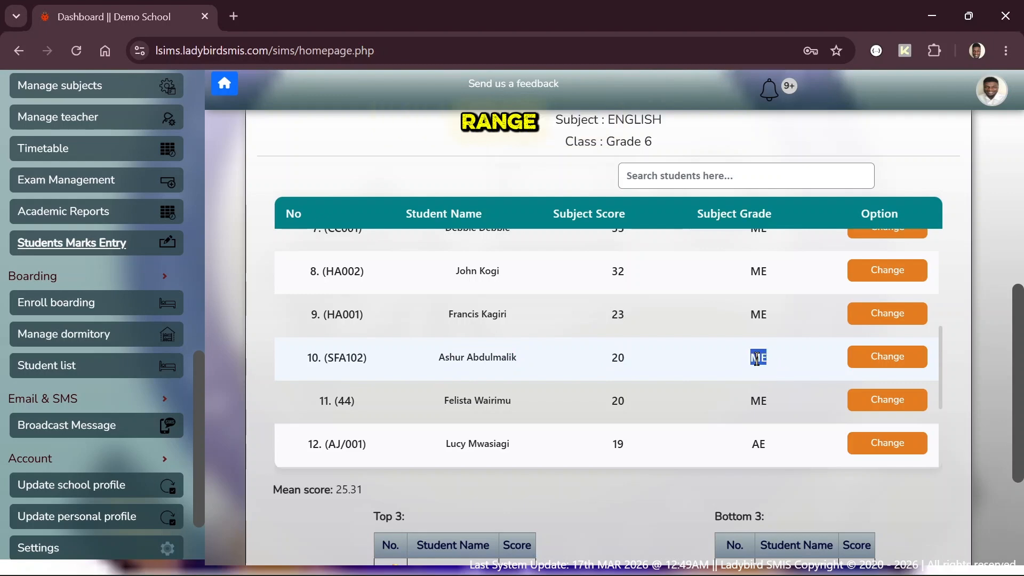
Set the same student's English score to 45, save it and check the student's place in the ranked list.
{"action": "left_click", "coordinate": [882, 359]}
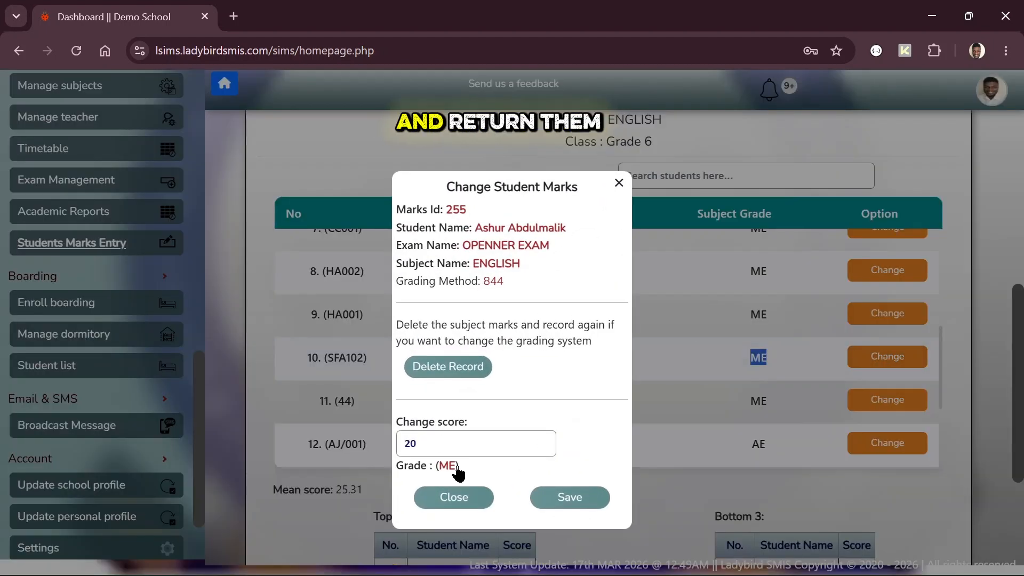
{"action": "left_click", "coordinate": [448, 450]}
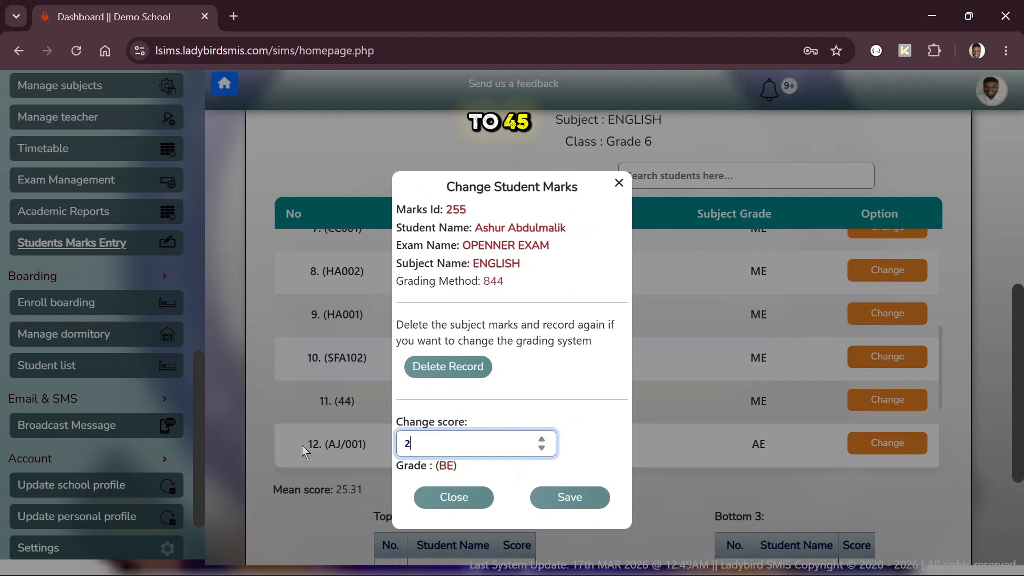
{"action": "key", "text": "BackSpace"}
{"action": "type", "text": "45"}
{"action": "left_click", "coordinate": [543, 493]}
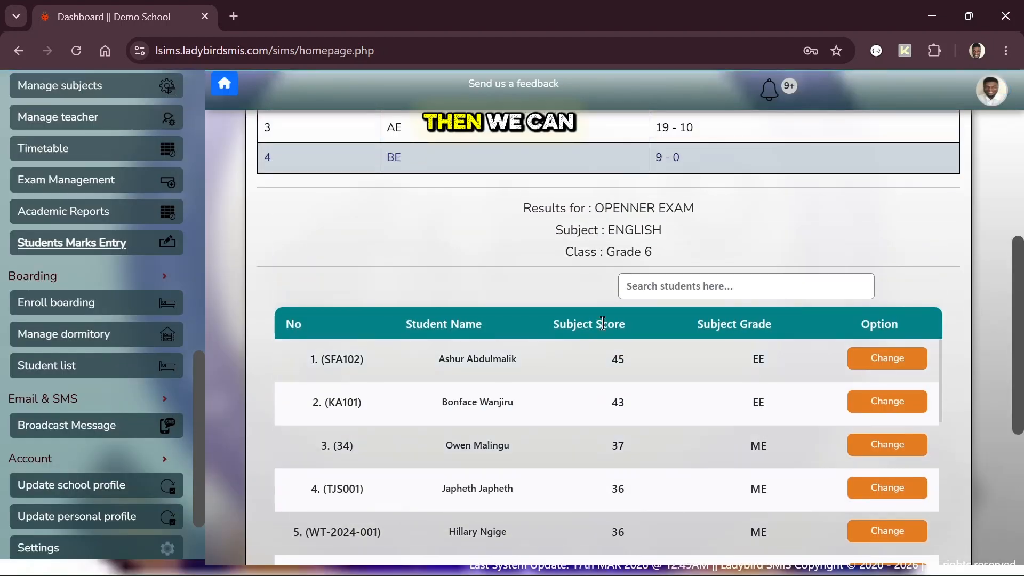
{"action": "left_click_drag", "start_coordinate": [440, 367], "coordinate": [621, 366]}
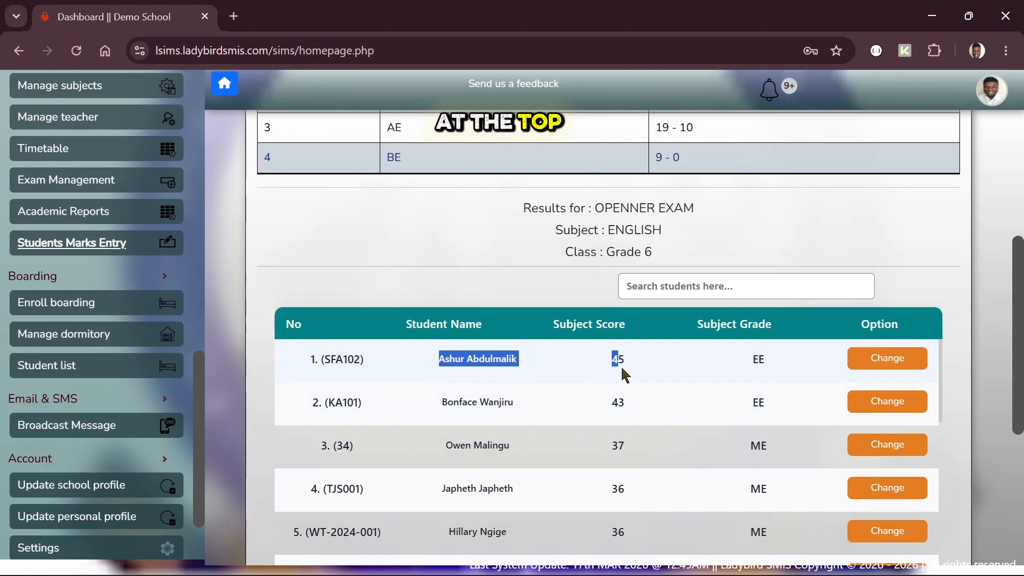
Delete the top-ranked student's English marks record, confirm the deletion and check the remaining ranked list.
{"action": "left_click", "coordinate": [642, 363]}
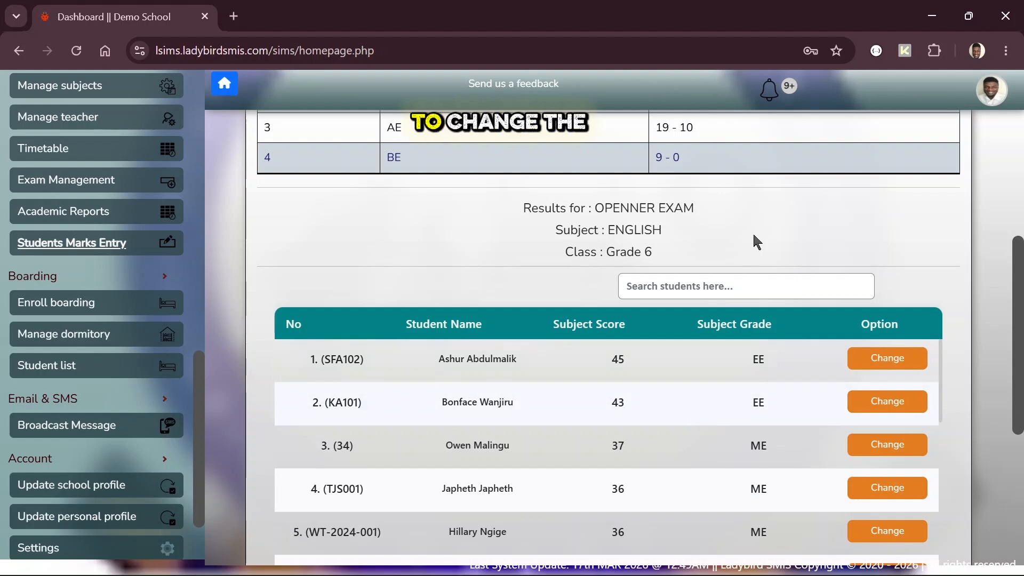
{"action": "scroll", "coordinate": [754, 233], "scroll_direction": "down", "scroll_amount": 1}
{"action": "scroll", "coordinate": [755, 233], "scroll_direction": "down", "scroll_amount": 2}
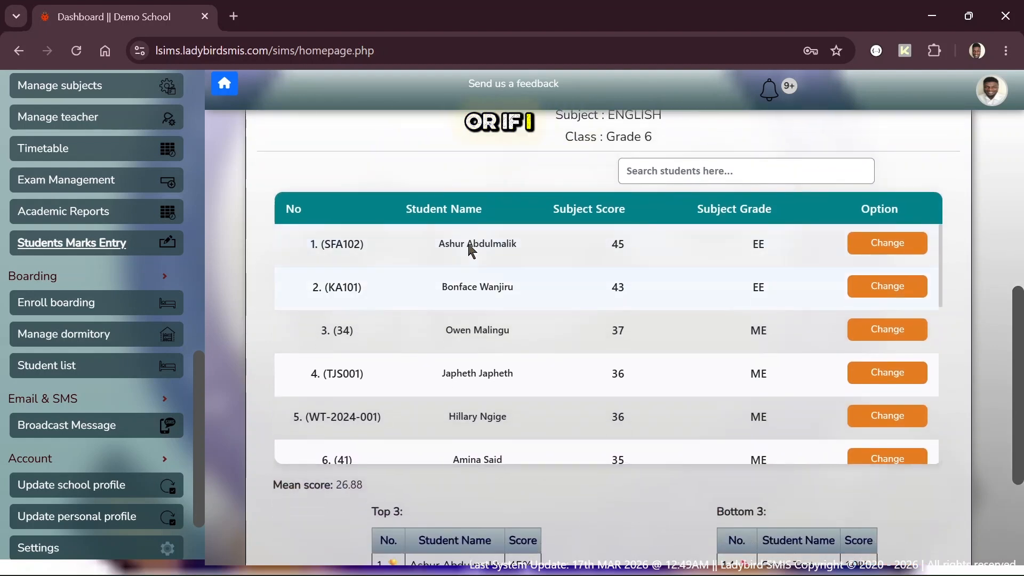
{"action": "left_click", "coordinate": [871, 243]}
{"action": "left_click", "coordinate": [462, 366]}
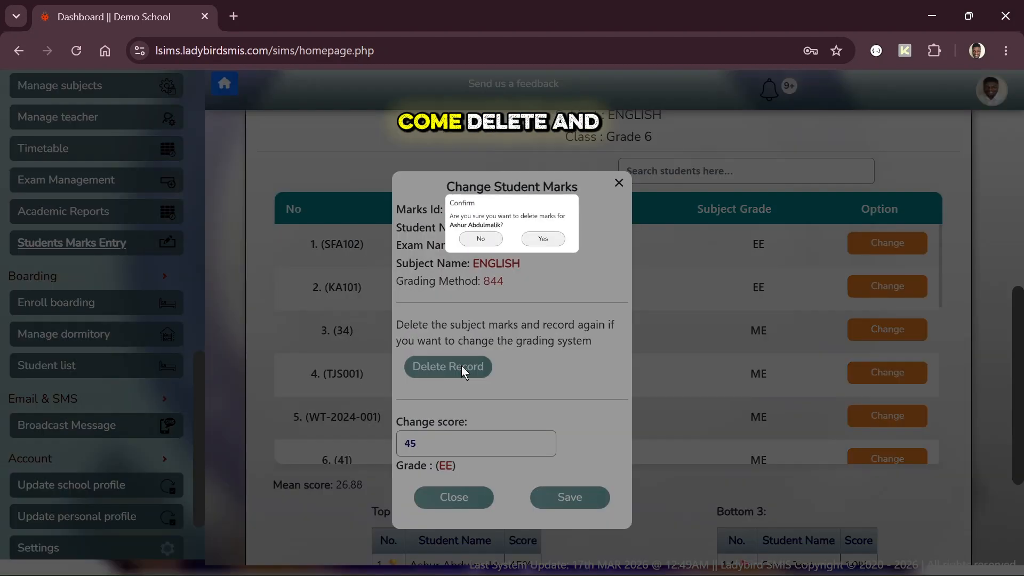
{"action": "left_click", "coordinate": [584, 250]}
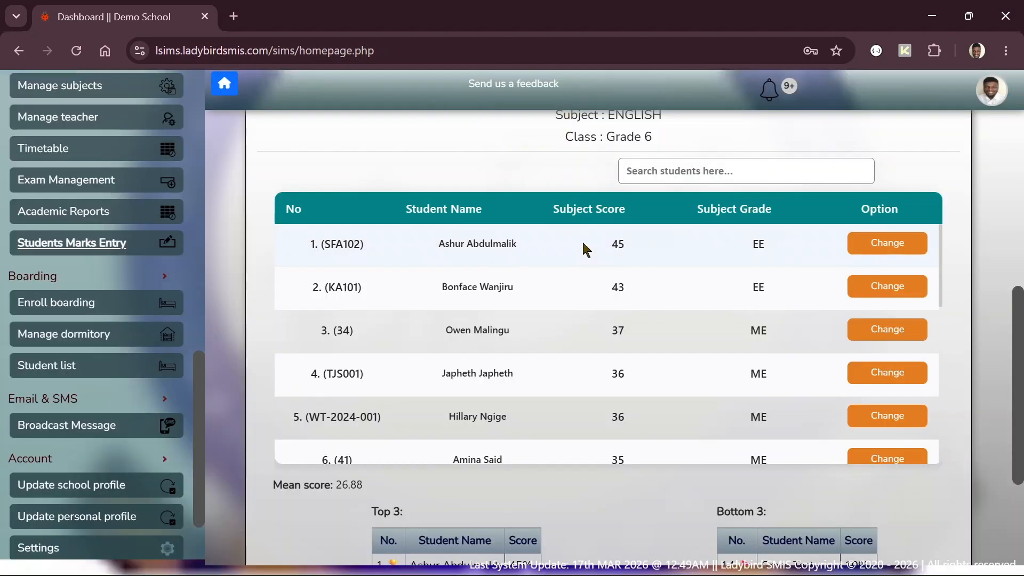
{"action": "scroll", "coordinate": [466, 354], "scroll_direction": "down", "scroll_amount": 5}
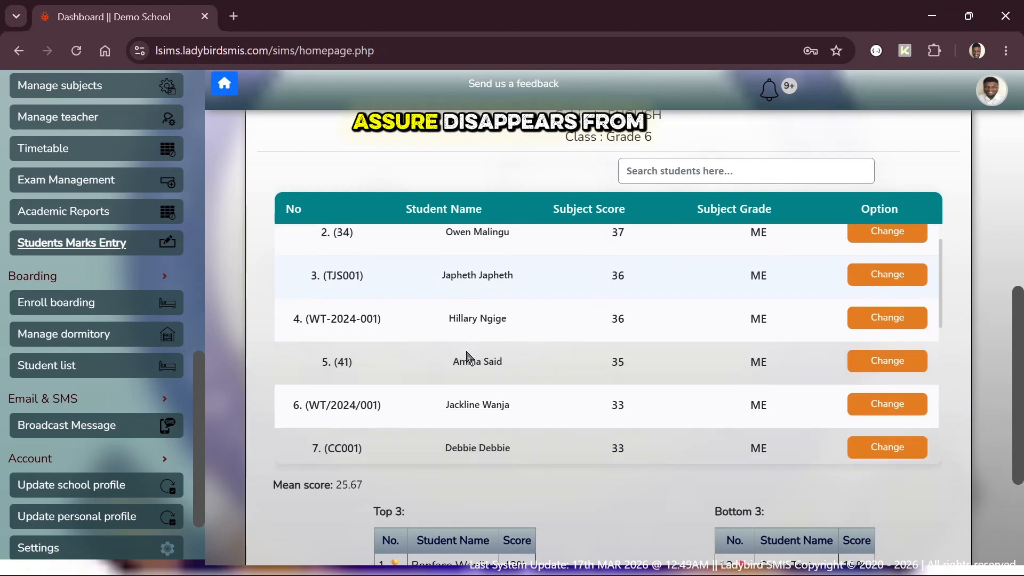
{"action": "scroll", "coordinate": [466, 354], "scroll_direction": "down", "scroll_amount": 3}
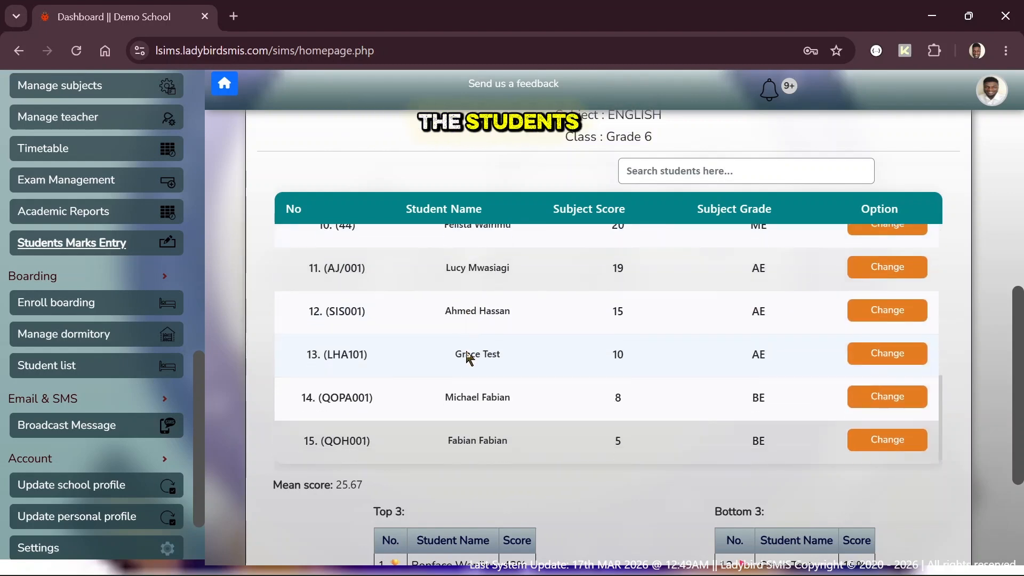
{"action": "scroll", "coordinate": [604, 416], "scroll_direction": "down", "scroll_amount": 4}
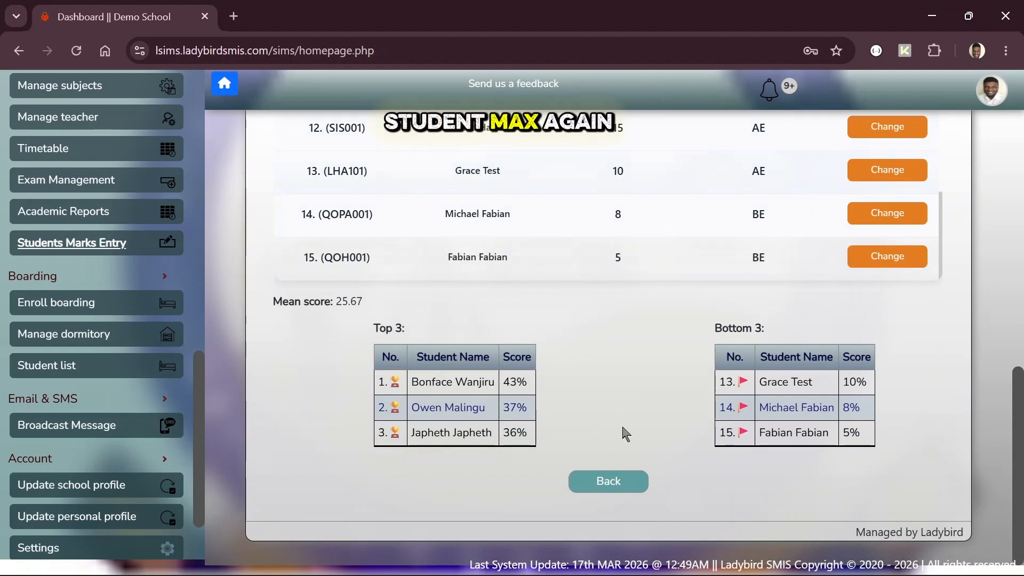
Return to the marks options and populate the list for recording OPENNER EXAM marks in ENGLISH for Grade 6.
{"action": "left_click", "coordinate": [609, 482]}
{"action": "left_click", "coordinate": [342, 276]}
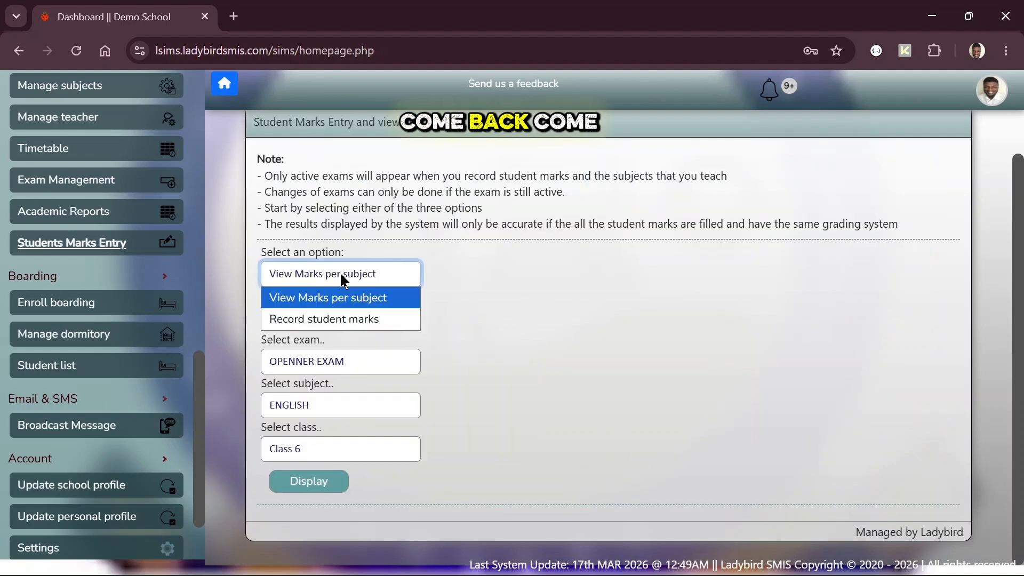
{"action": "left_click", "coordinate": [336, 319]}
{"action": "left_click", "coordinate": [307, 375]}
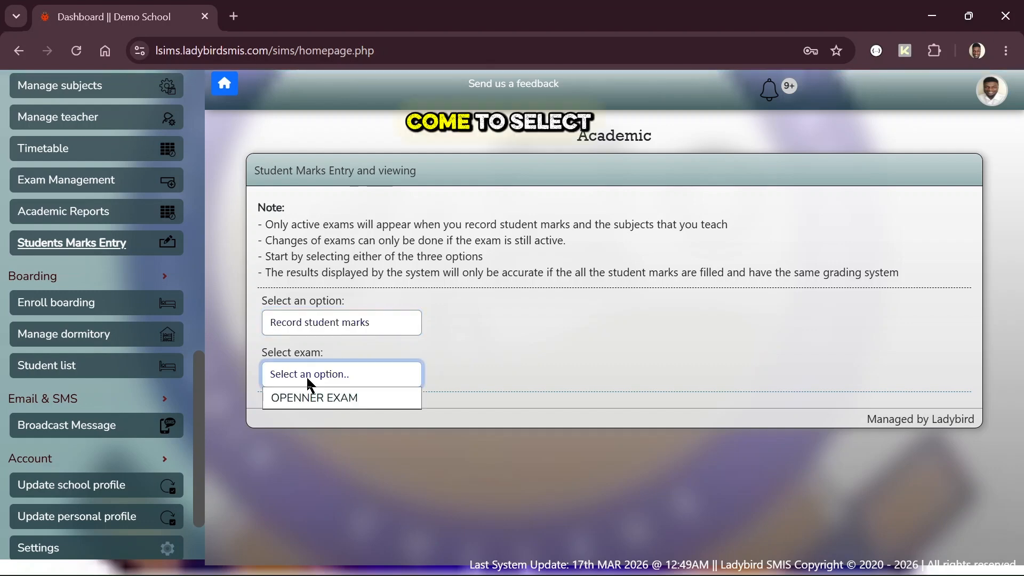
{"action": "left_click", "coordinate": [313, 399]}
{"action": "left_click", "coordinate": [321, 424]}
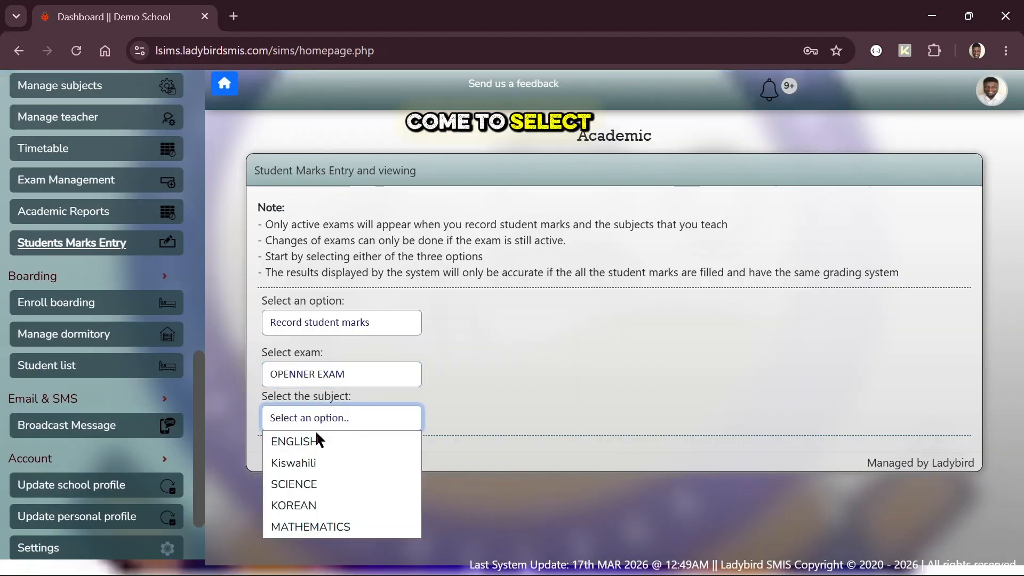
{"action": "left_click", "coordinate": [315, 442]}
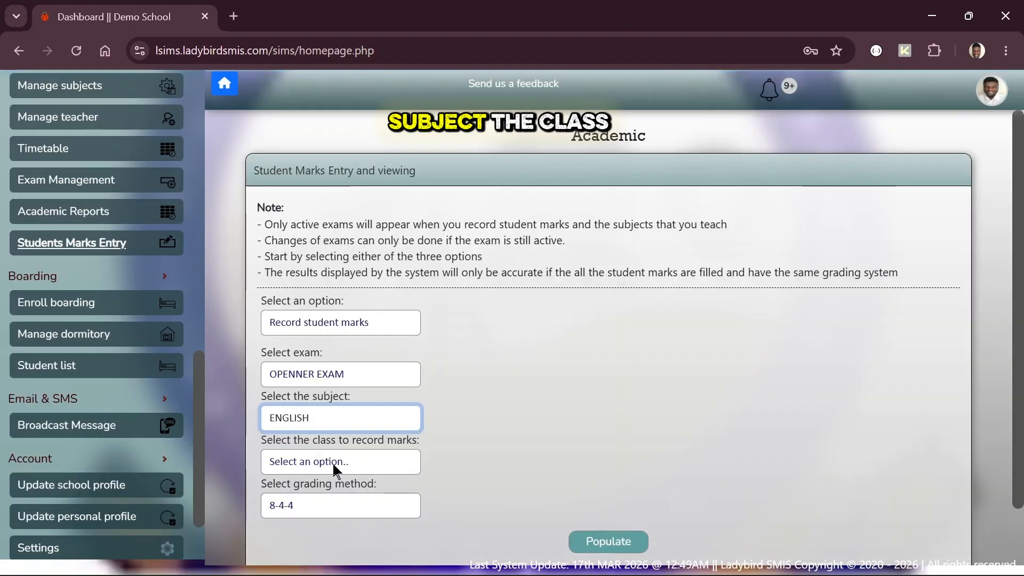
{"action": "left_click", "coordinate": [332, 462]}
{"action": "left_click", "coordinate": [308, 393]}
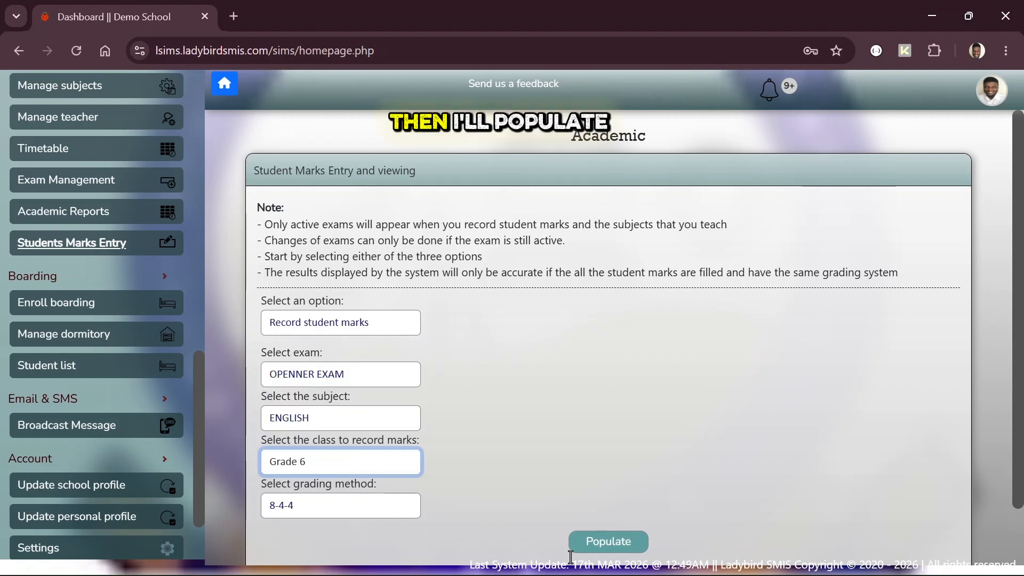
{"action": "left_click", "coordinate": [590, 540]}
{"action": "scroll", "coordinate": [608, 333], "scroll_direction": "down", "scroll_amount": 4}
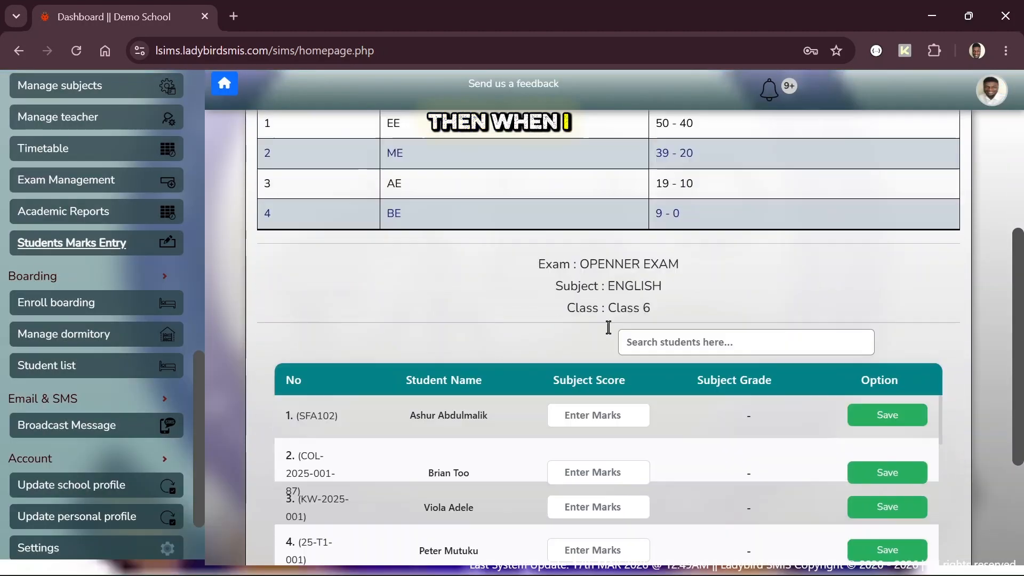
Record an English score of 46 for the first student in the marks entry list and save it.
{"action": "scroll", "coordinate": [608, 327], "scroll_direction": "down", "scroll_amount": 2}
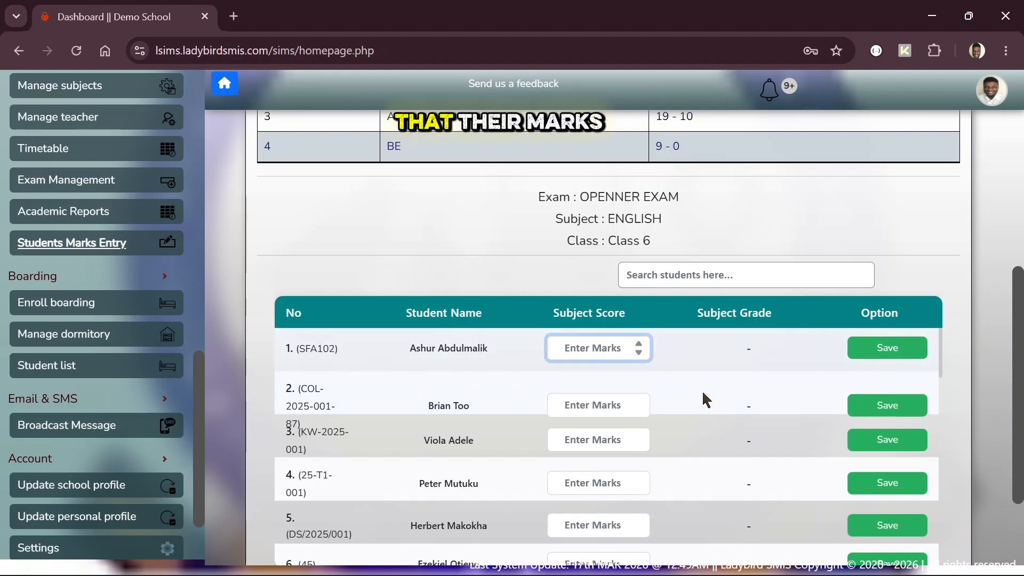
{"action": "scroll", "coordinate": [696, 358], "scroll_direction": "down", "scroll_amount": 3}
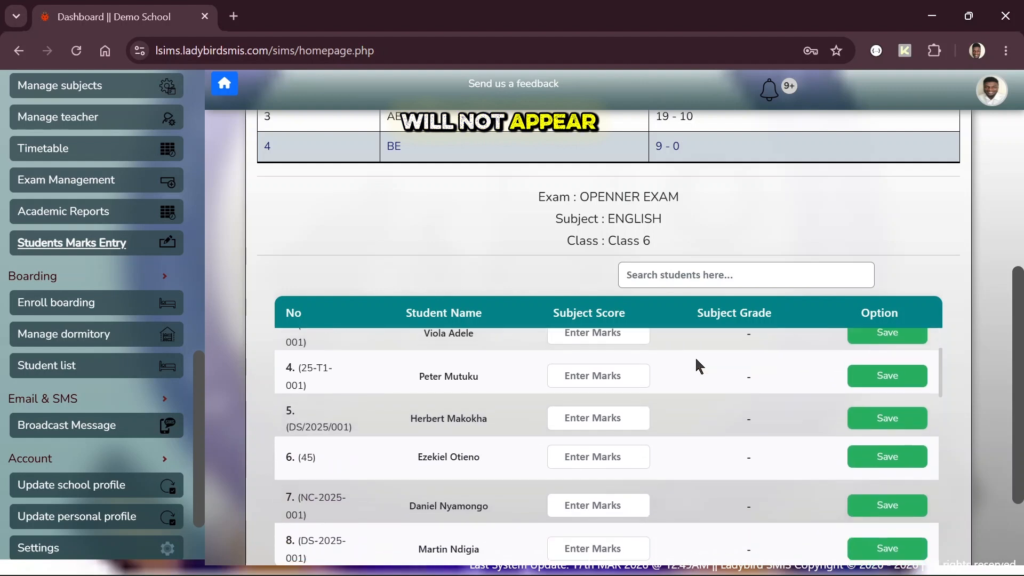
{"action": "scroll", "coordinate": [695, 357], "scroll_direction": "up", "scroll_amount": 3}
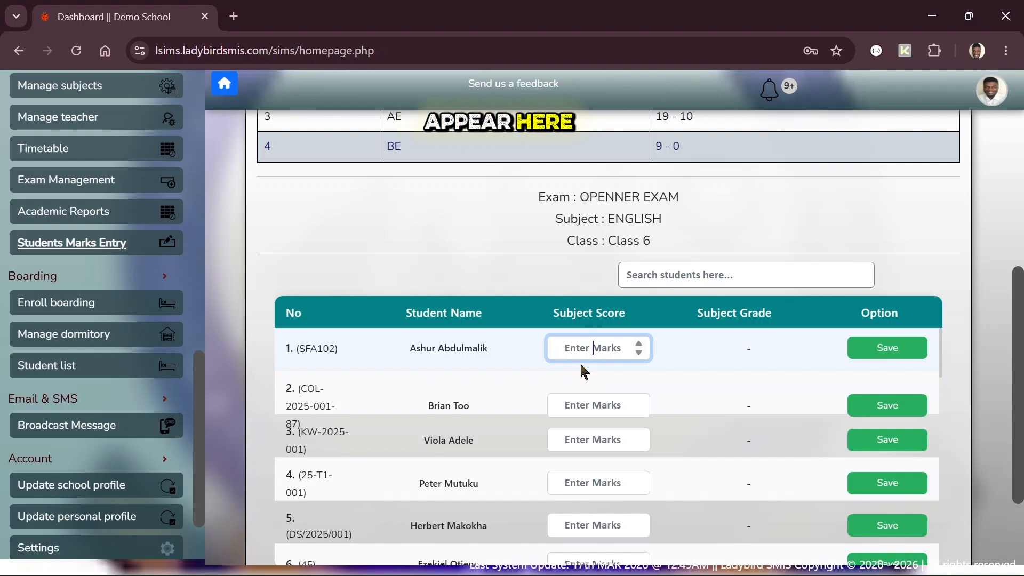
{"action": "type", "text": "45"}
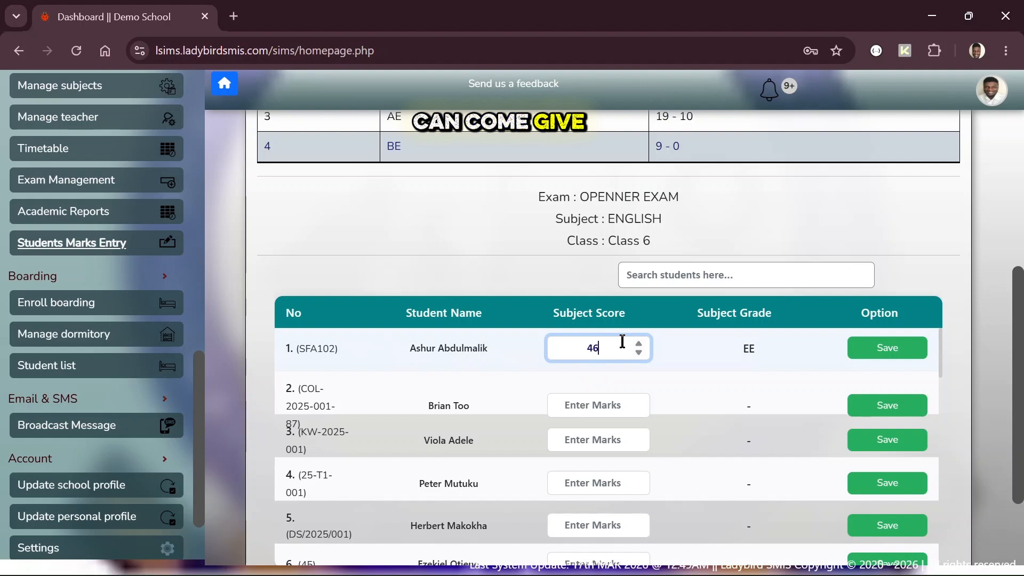
{"action": "left_click", "coordinate": [883, 349]}
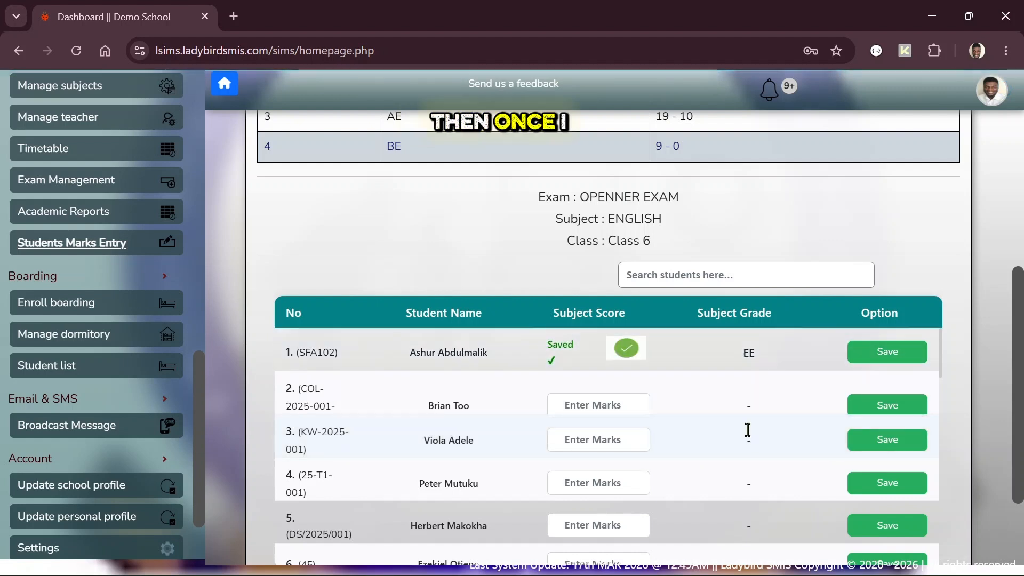
Repopulate the Grade 6 English entry list, check whether the saved student is still listed and return to the options.
{"action": "scroll", "coordinate": [749, 428], "scroll_direction": "down", "scroll_amount": 1}
{"action": "scroll", "coordinate": [907, 373], "scroll_direction": "up", "scroll_amount": 1}
{"action": "scroll", "coordinate": [960, 359], "scroll_direction": "down", "scroll_amount": 2}
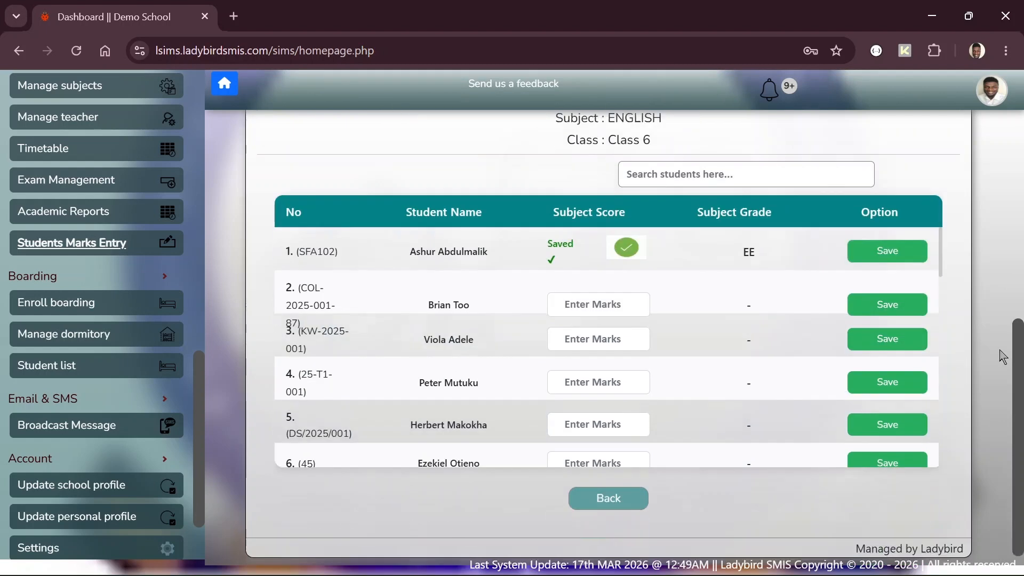
{"action": "left_click", "coordinate": [597, 493]}
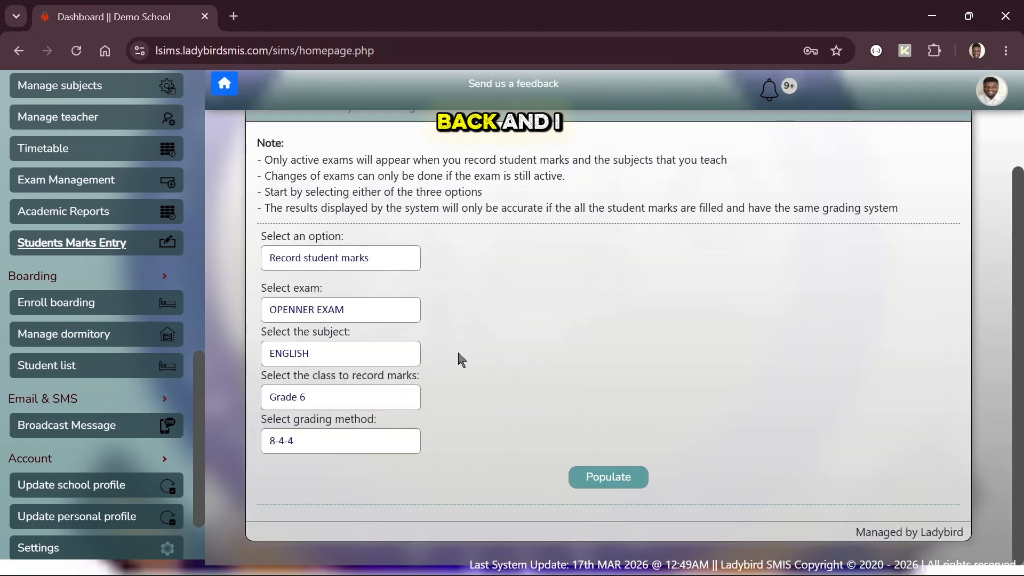
{"action": "left_click", "coordinate": [598, 479]}
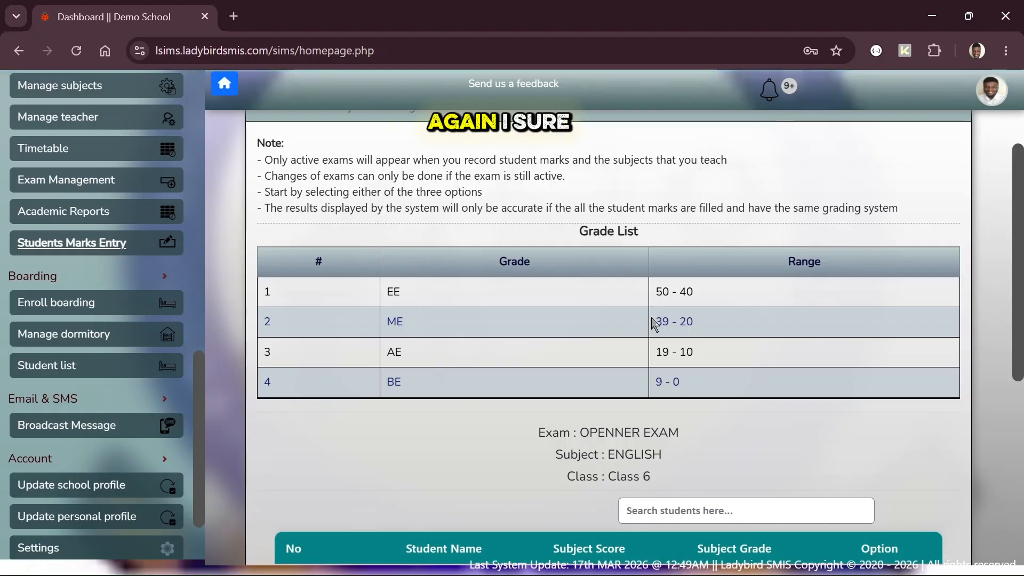
{"action": "scroll", "coordinate": [653, 322], "scroll_direction": "down", "scroll_amount": 6}
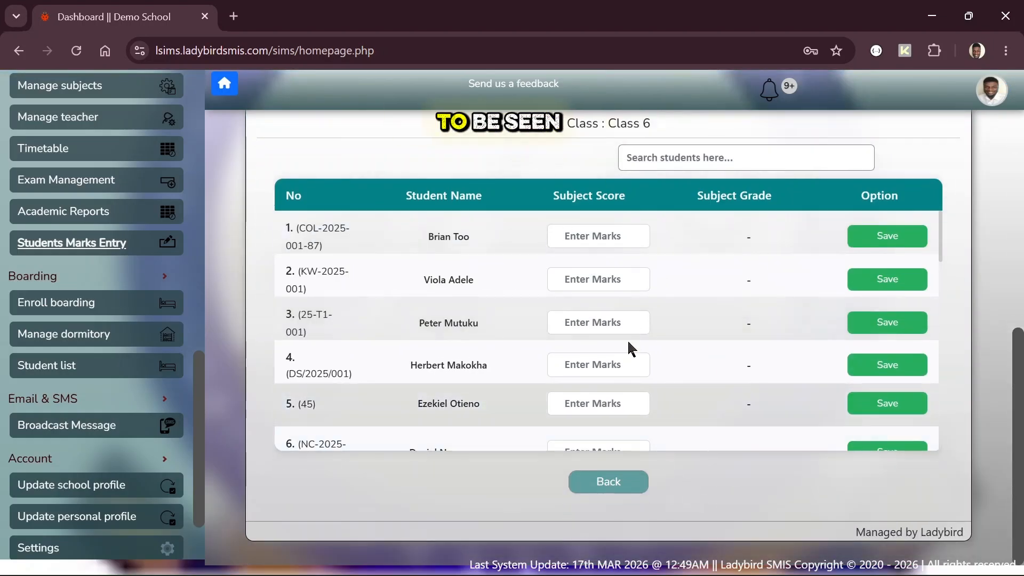
{"action": "left_click", "coordinate": [631, 484]}
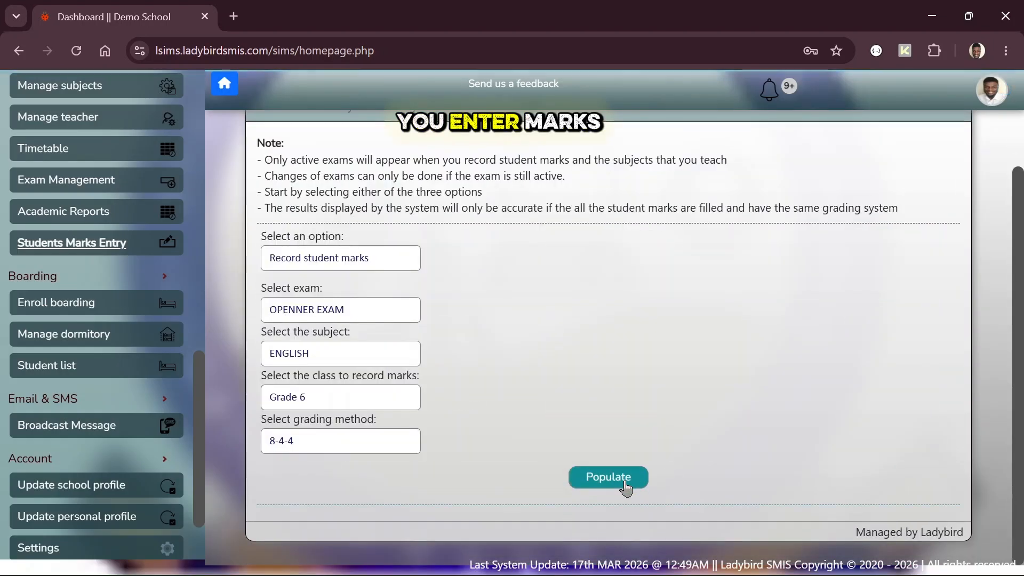